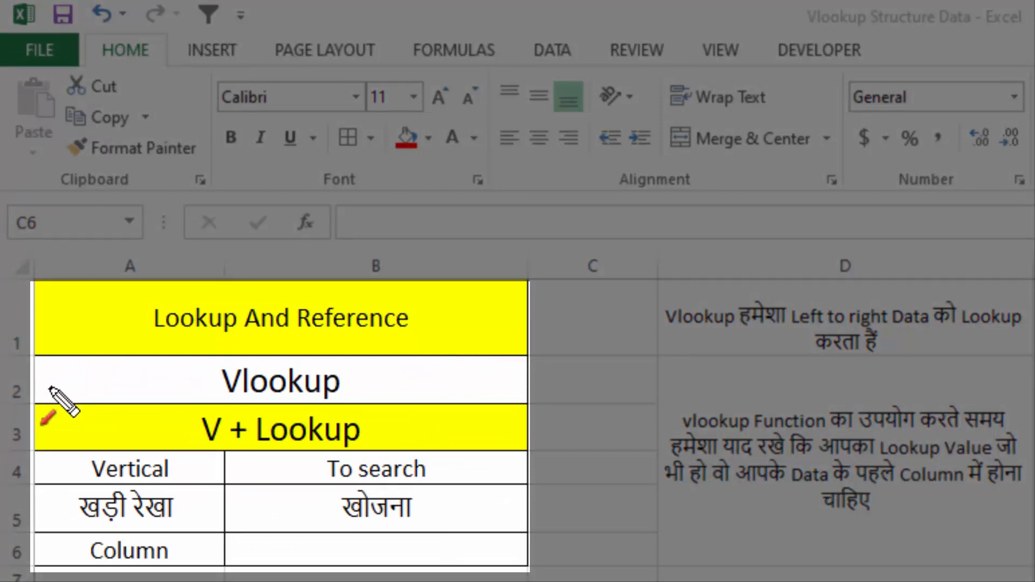
# - Draw red annotation arrows at the Lookup And Reference and Vlookup headings and at the Vertical, Column and To search meanings in rows 4–6
pyautogui.moveTo(44, 391); pyautogui.dragTo(139, 339)
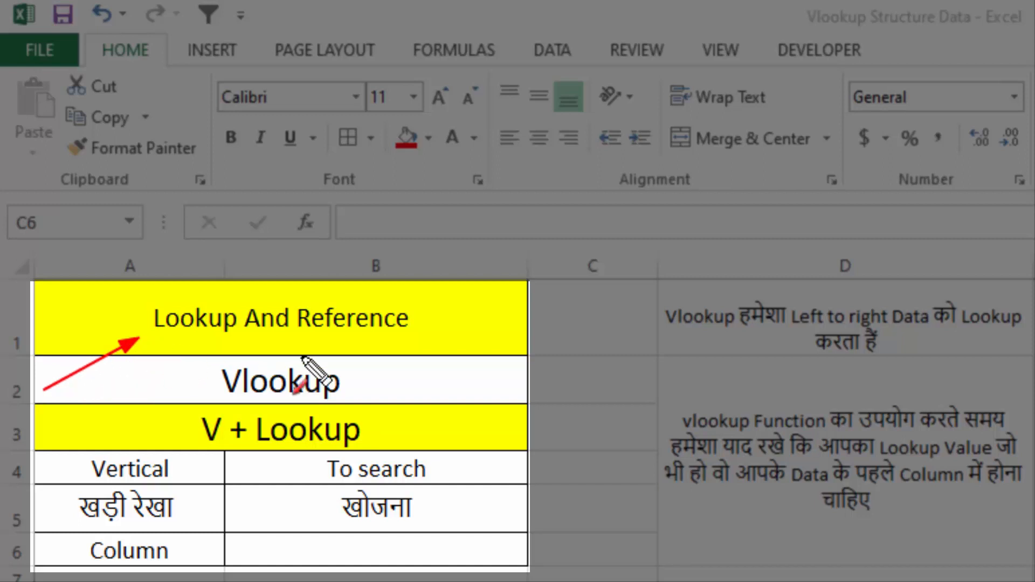
pyautogui.moveTo(360, 335); pyautogui.dragTo(359, 388)
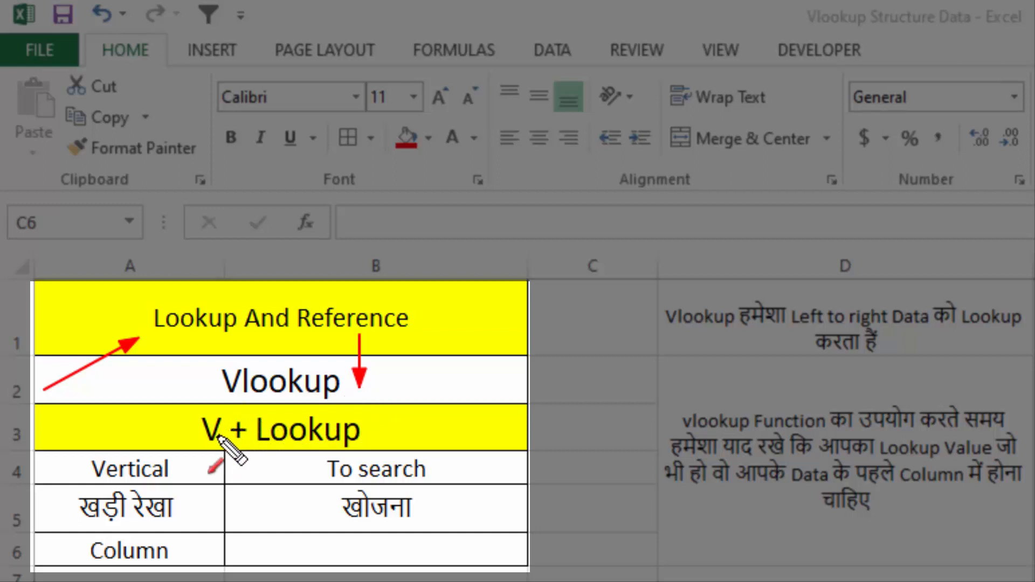
pyautogui.moveTo(218, 441); pyautogui.dragTo(188, 479)
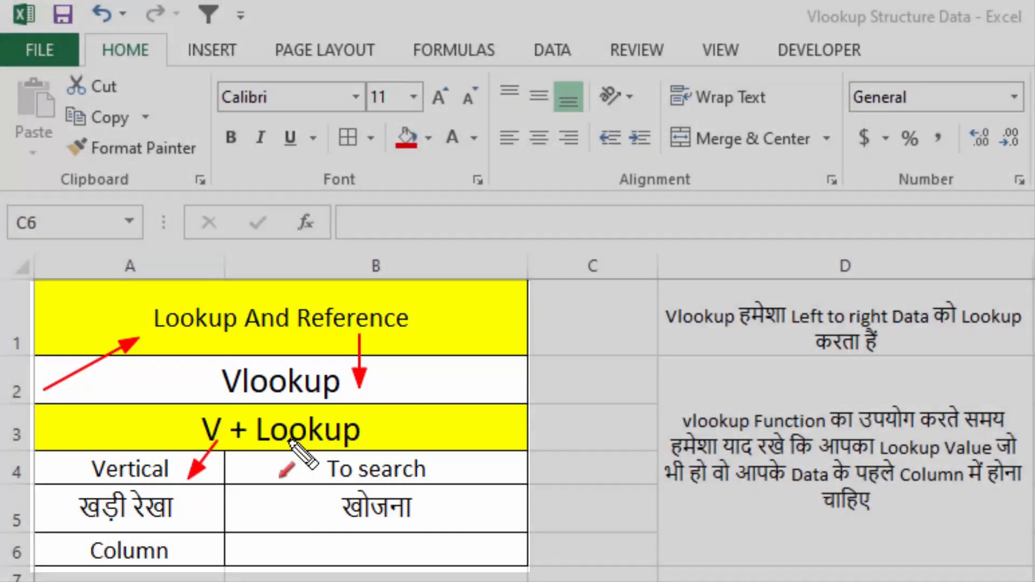
pyautogui.moveTo(289, 439); pyautogui.dragTo(326, 472)
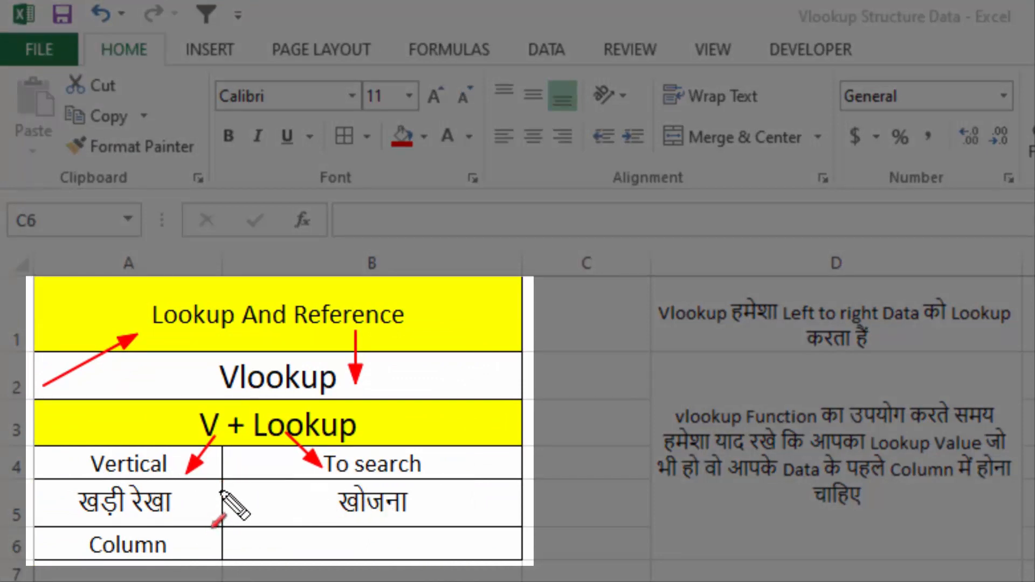
pyautogui.moveTo(204, 484); pyautogui.dragTo(181, 517)
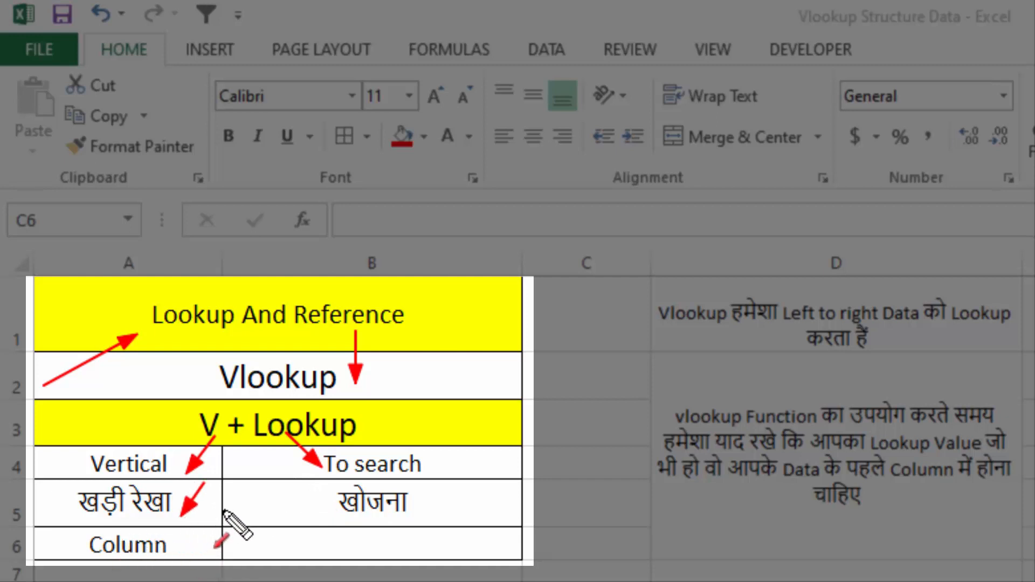
pyautogui.moveTo(207, 507); pyautogui.dragTo(193, 565)
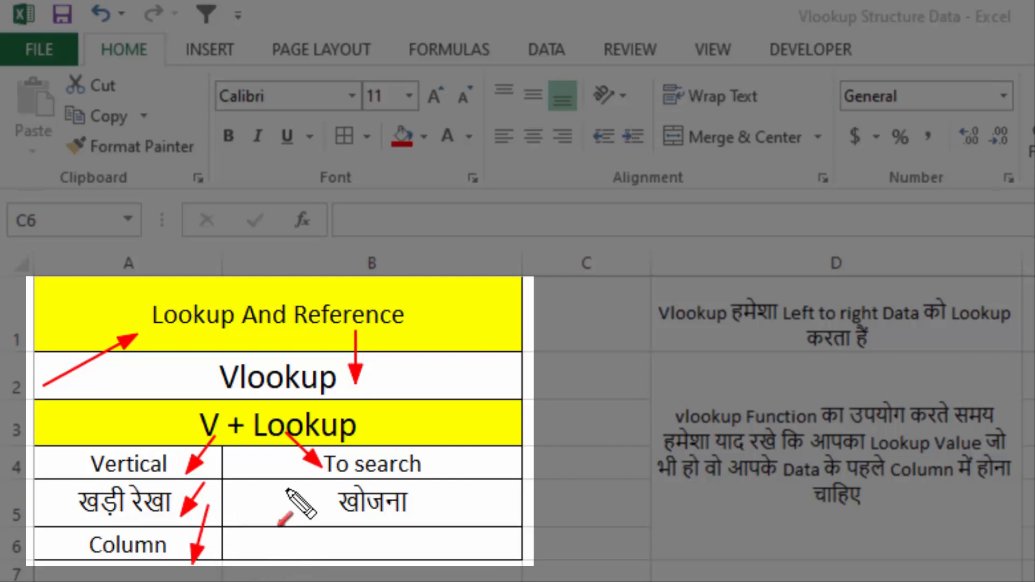
pyautogui.moveTo(284, 484); pyautogui.dragTo(331, 524)
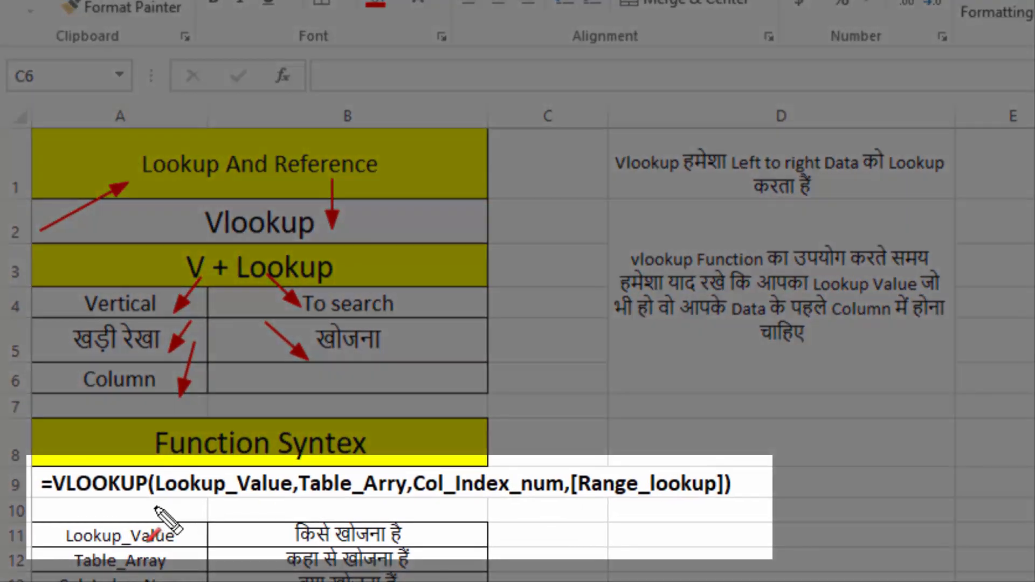
# - Draw red annotation arrows under the four arguments of the VLOOKUP syntax in row 9
pyautogui.moveTo(146, 508); pyautogui.dragTo(226, 495)
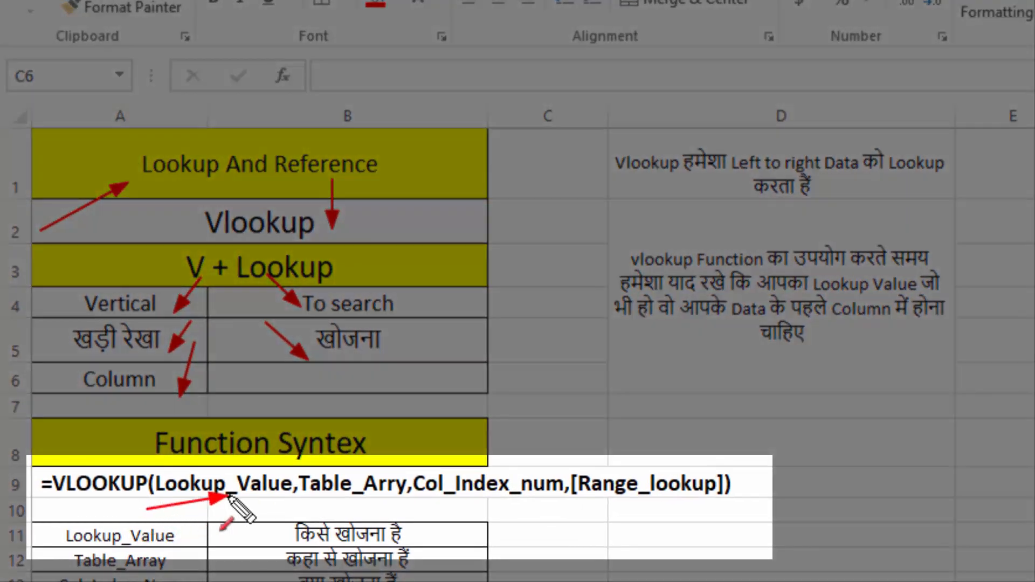
pyautogui.moveTo(302, 520); pyautogui.dragTo(344, 501)
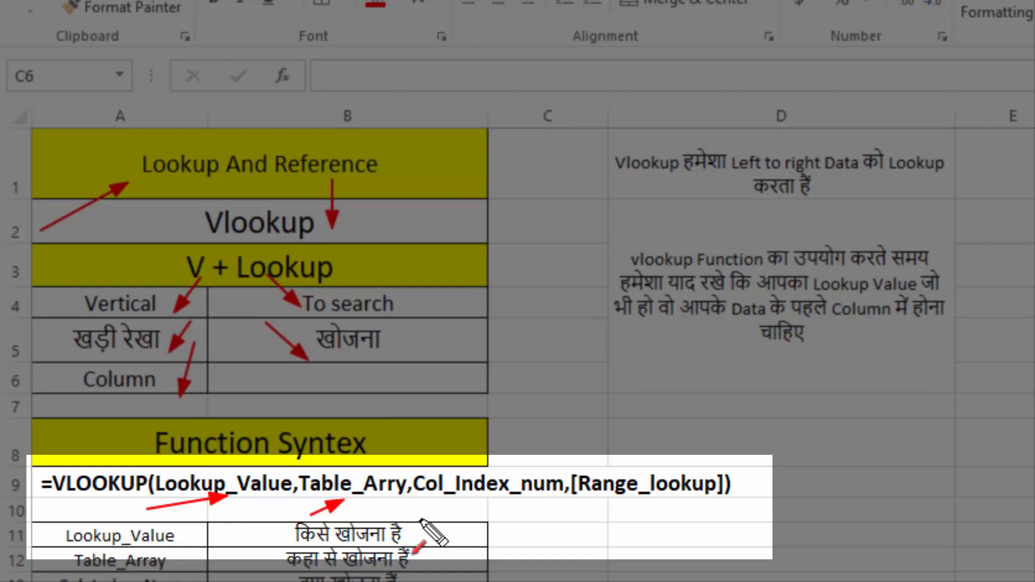
pyautogui.moveTo(420, 519); pyautogui.dragTo(469, 500)
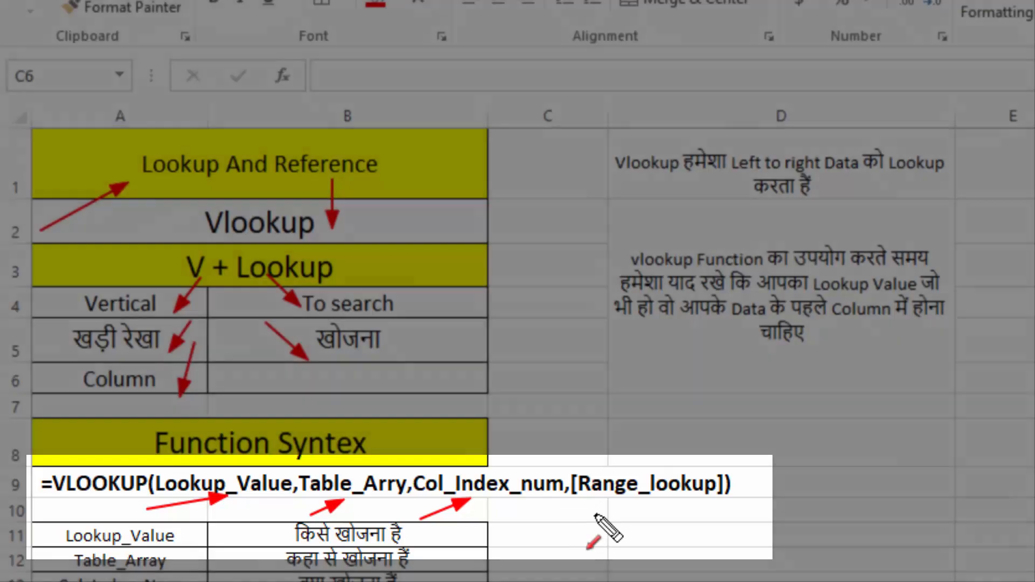
pyautogui.moveTo(595, 515); pyautogui.dragTo(636, 500)
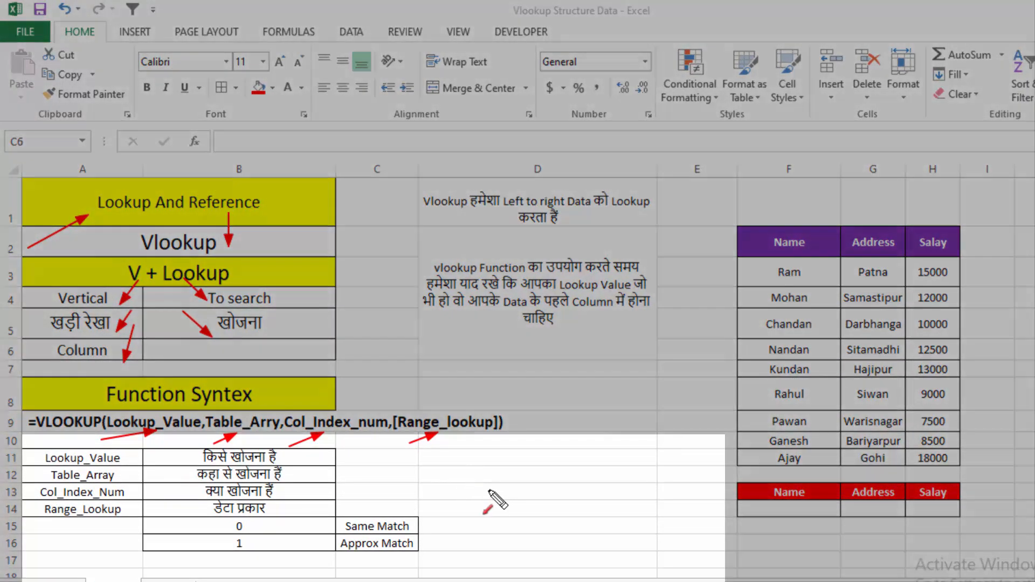
# - Draw red annotation arrows at the explanations of Lookup_Value, Table_Array and Col_Index_Num, and from Range_Lookup down to the 0 and 1 match types
pyautogui.moveTo(496, 489)
pyautogui.mouseDown()
pyautogui.moveTo(326, 482)
pyautogui.moveTo(291, 458)
pyautogui.mouseUp()
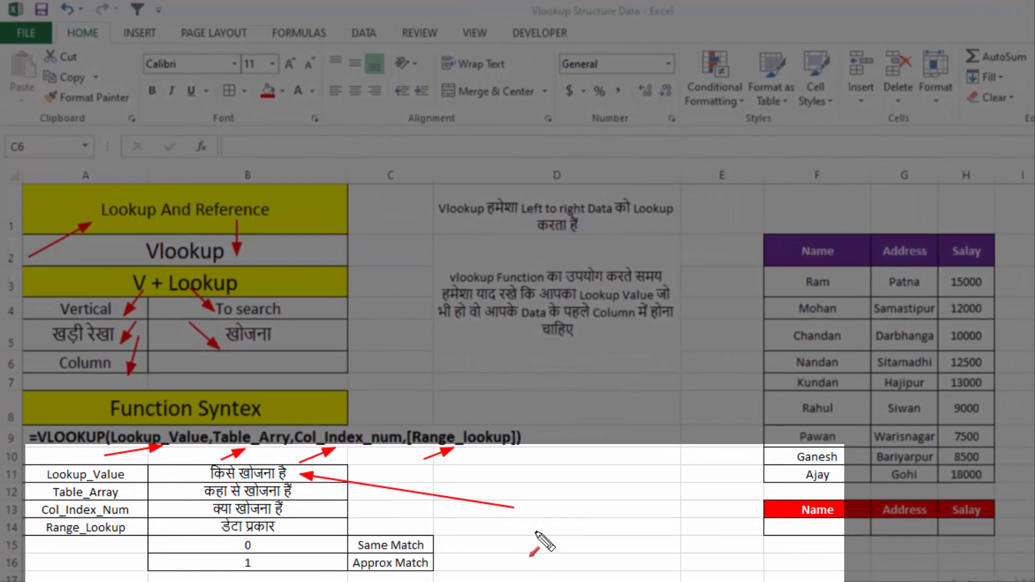
pyautogui.moveTo(526, 521)
pyautogui.mouseDown()
pyautogui.moveTo(324, 515)
pyautogui.moveTo(304, 497)
pyautogui.mouseUp()
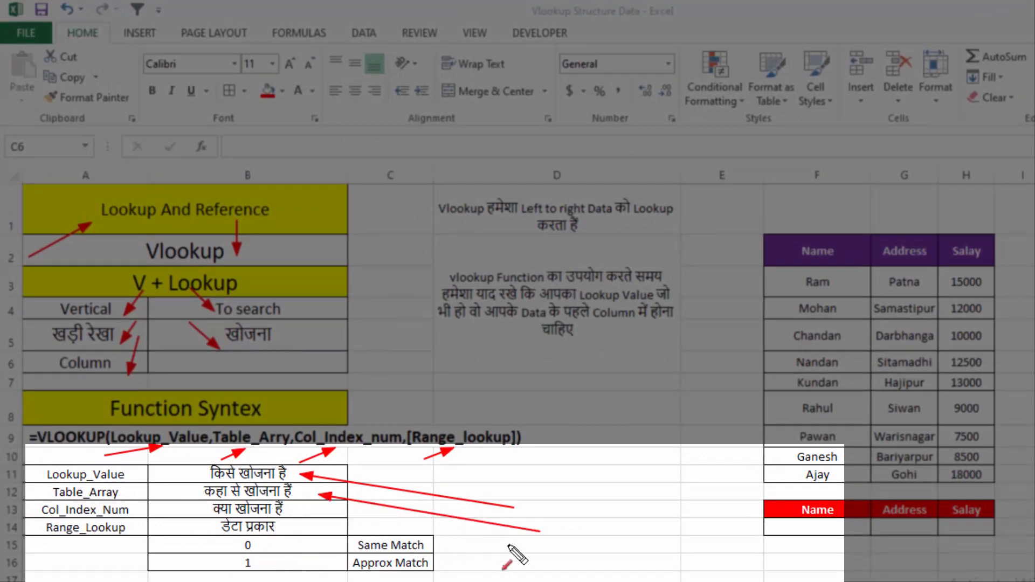
pyautogui.moveTo(509, 545); pyautogui.dragTo(330, 510)
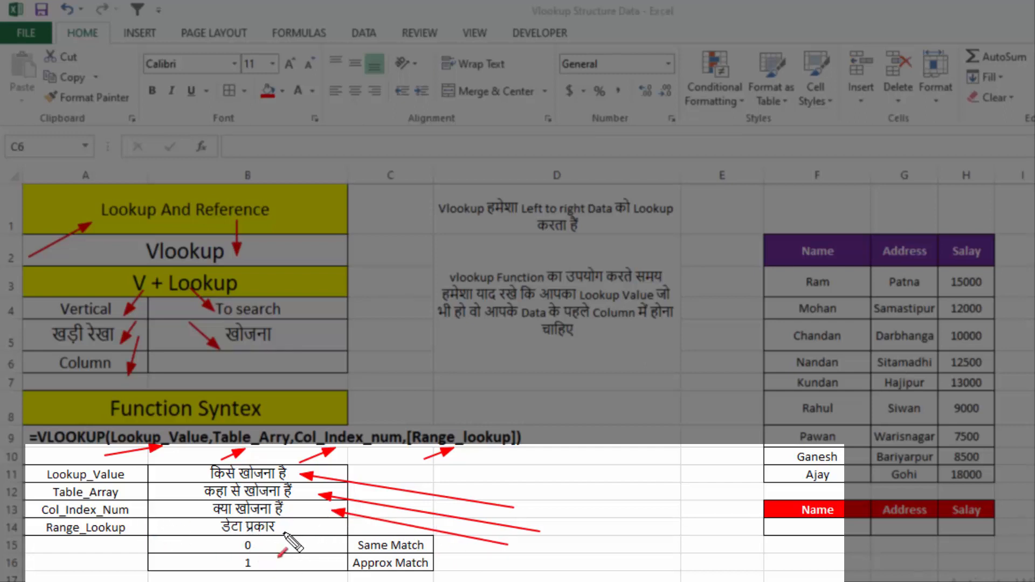
pyautogui.moveTo(283, 531); pyautogui.dragTo(283, 570)
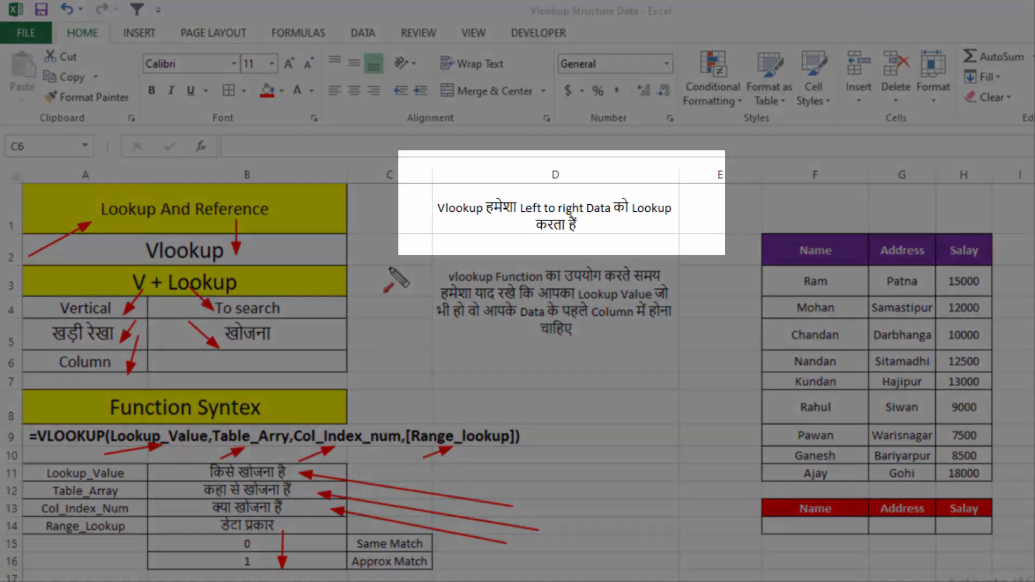
# - Draw red annotation arrows at the two notes in column D, rightward above the data table and leftward below it
pyautogui.moveTo(381, 274); pyautogui.dragTo(456, 219)
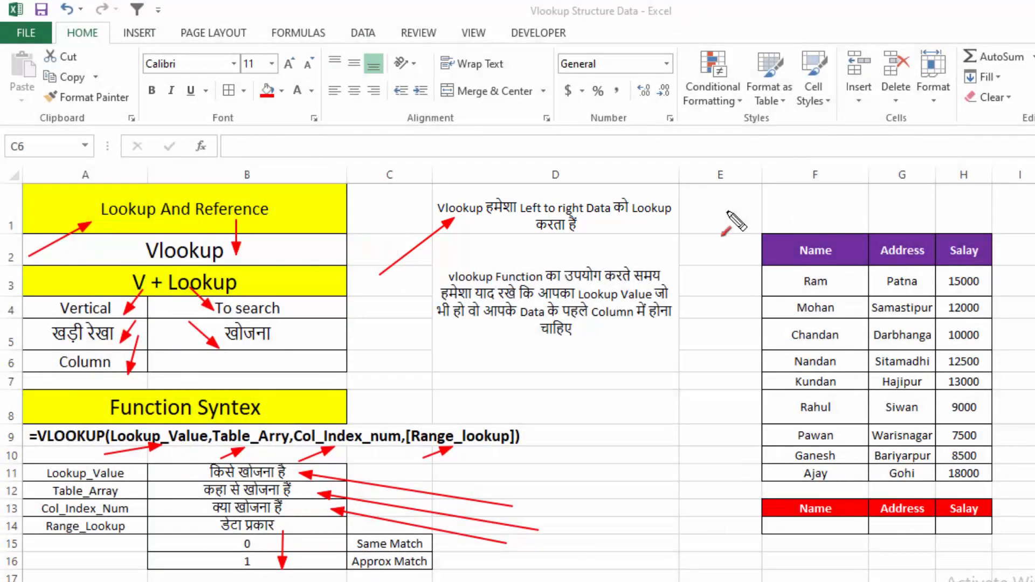
pyautogui.moveTo(728, 212); pyautogui.dragTo(1003, 214)
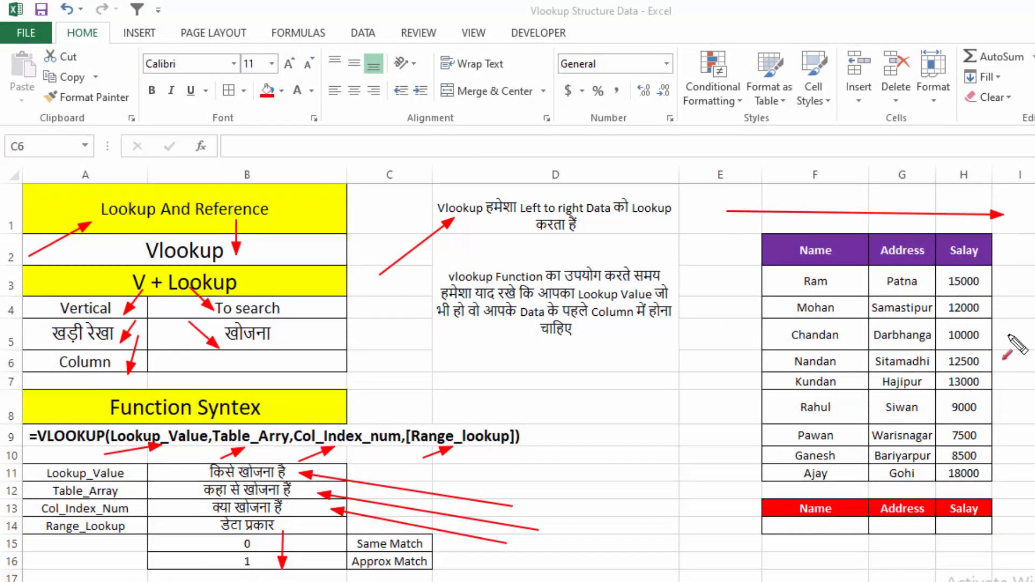
pyautogui.moveTo(1034, 561); pyautogui.dragTo(739, 561)
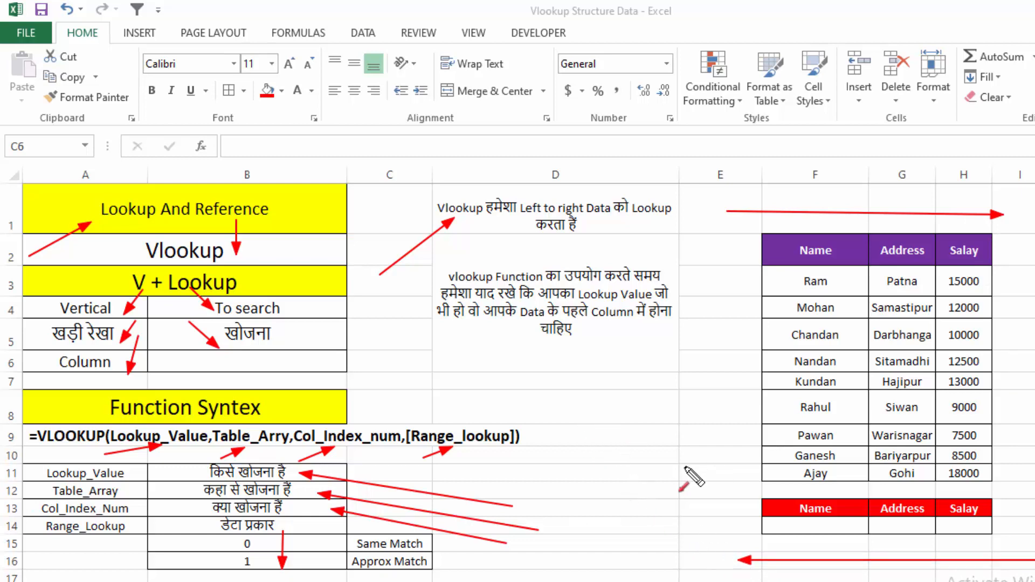
pyautogui.moveTo(678, 465); pyautogui.dragTo(572, 354)
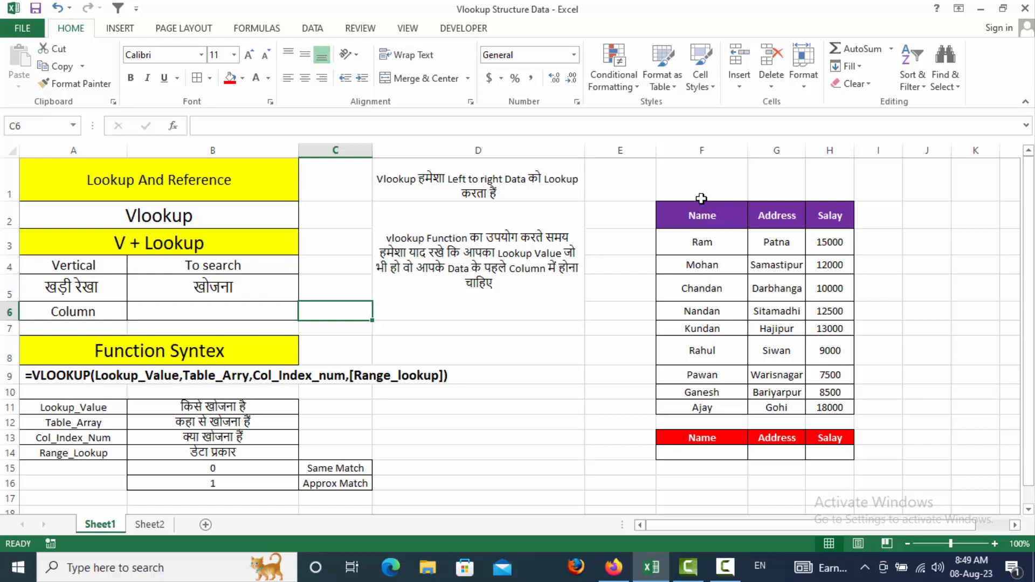
# - Number the Name, Address and Salay columns 1, 2 and 3 in cells F1:H1 above the data table
pyautogui.click(703, 192)
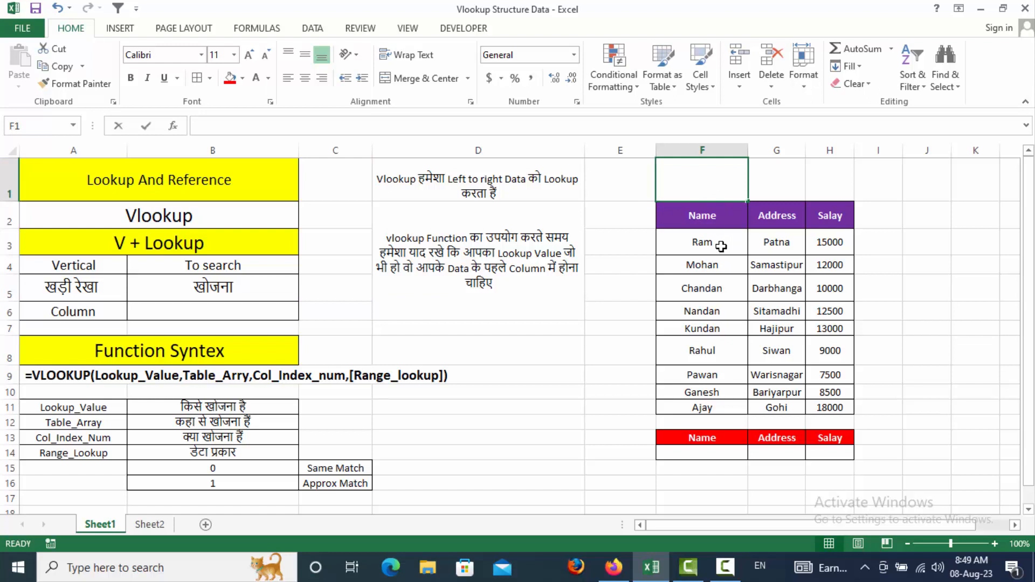
pyautogui.write('1')
pyautogui.click(776, 184)
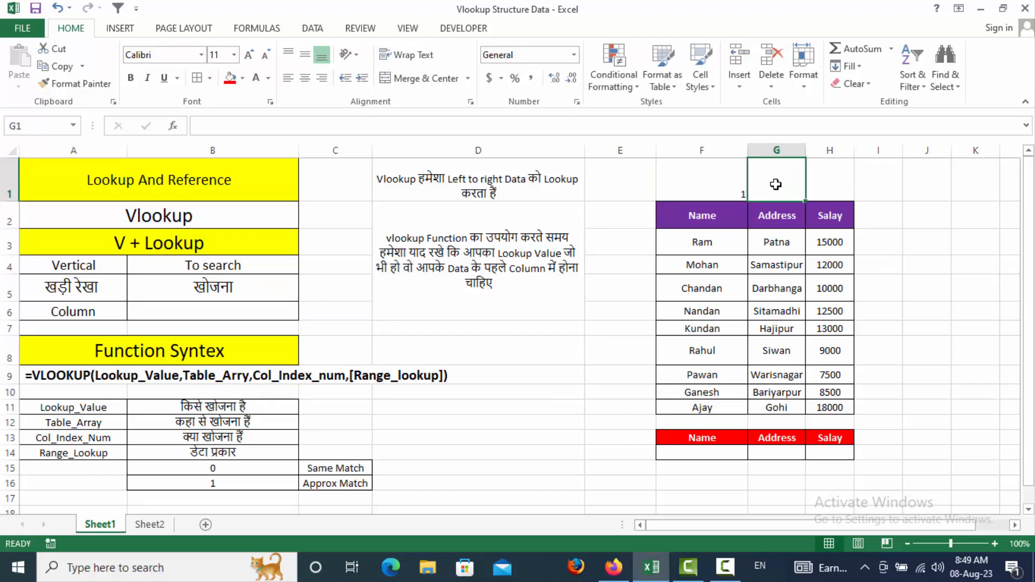
pyautogui.write('2')
pyautogui.click(817, 179)
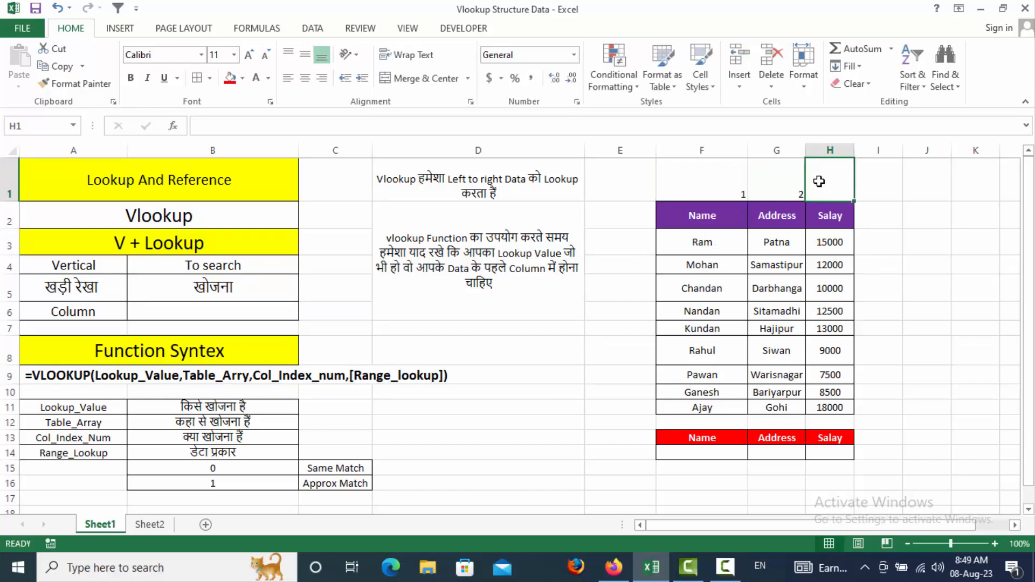
pyautogui.write('3')
pyautogui.click(733, 348)
# - Select the data table F2:H11 to show its extent, and enter the name from row 7 as the lookup name in F14
pyautogui.click(696, 221)
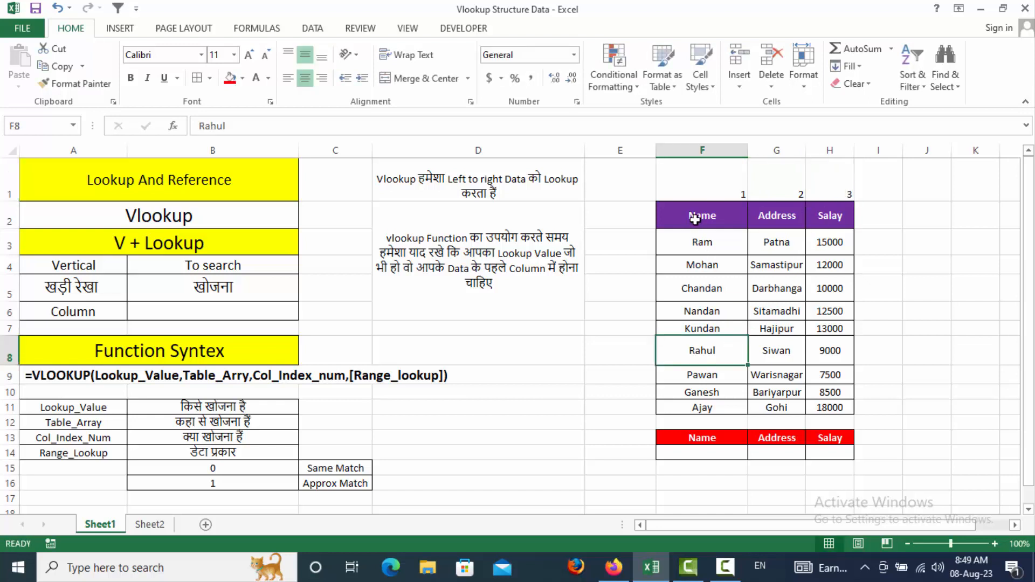
pyautogui.moveTo(735, 246); pyautogui.dragTo(844, 400)
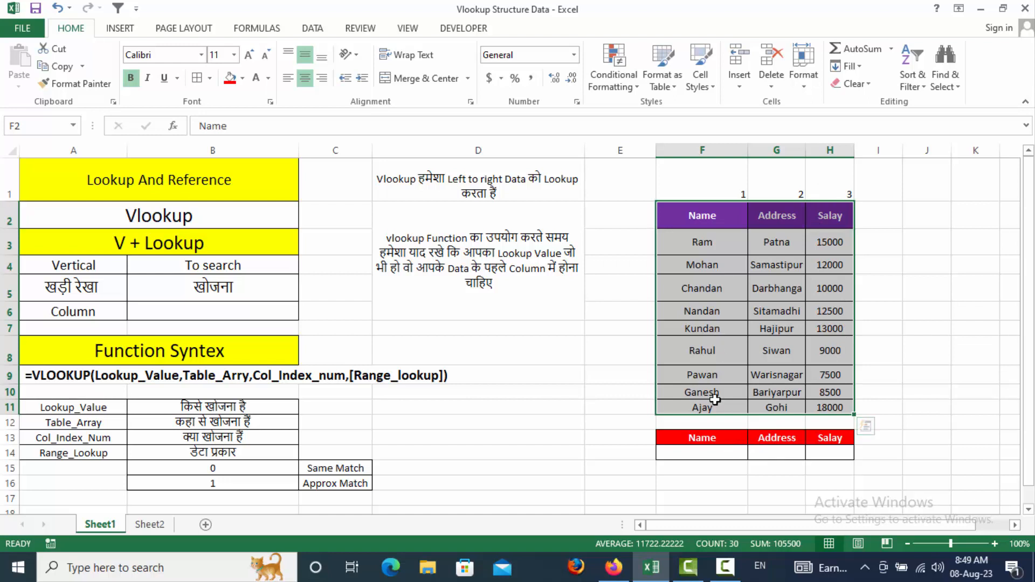
pyautogui.click(707, 455)
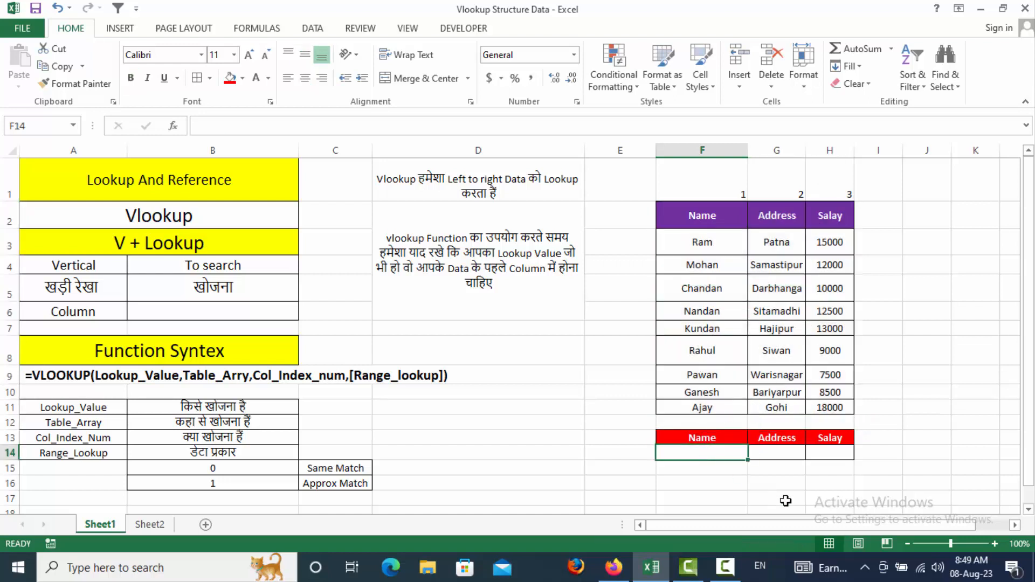
pyautogui.write('Kundan')
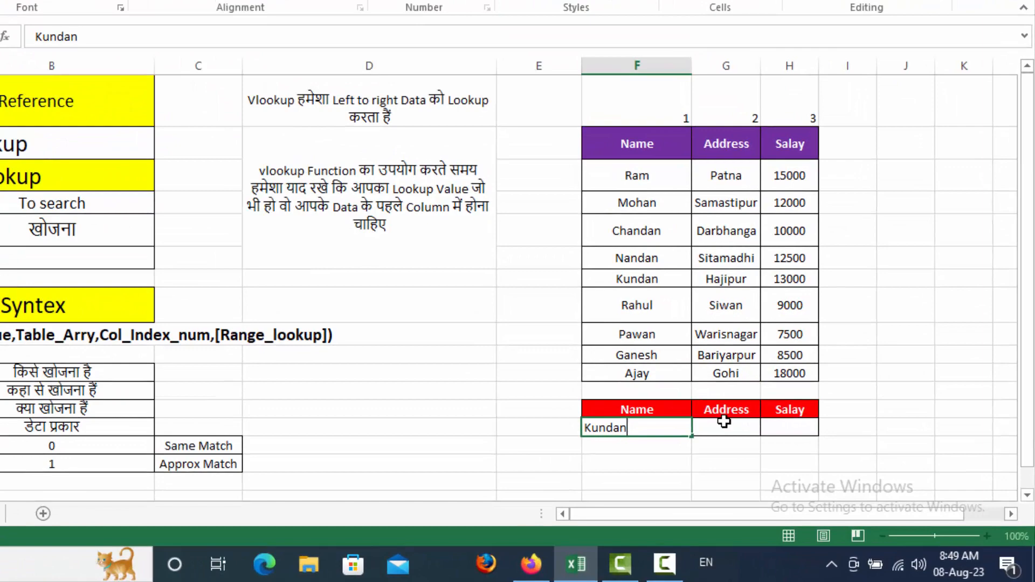
# - Look up the address in G14 with the formula =VLOOKUP(F14,F2:H11,2,0)
pyautogui.click(724, 422)
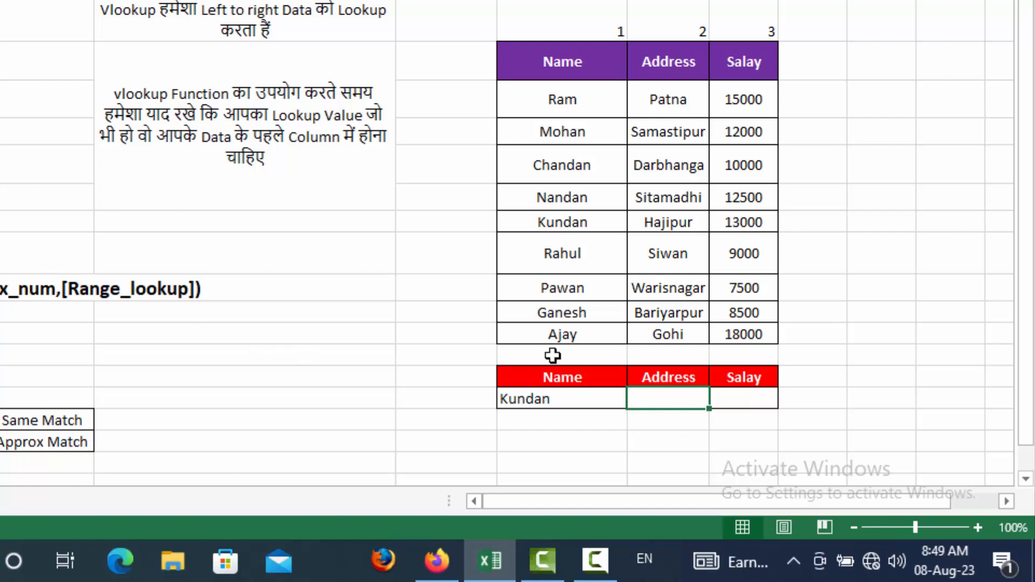
pyautogui.write('=')
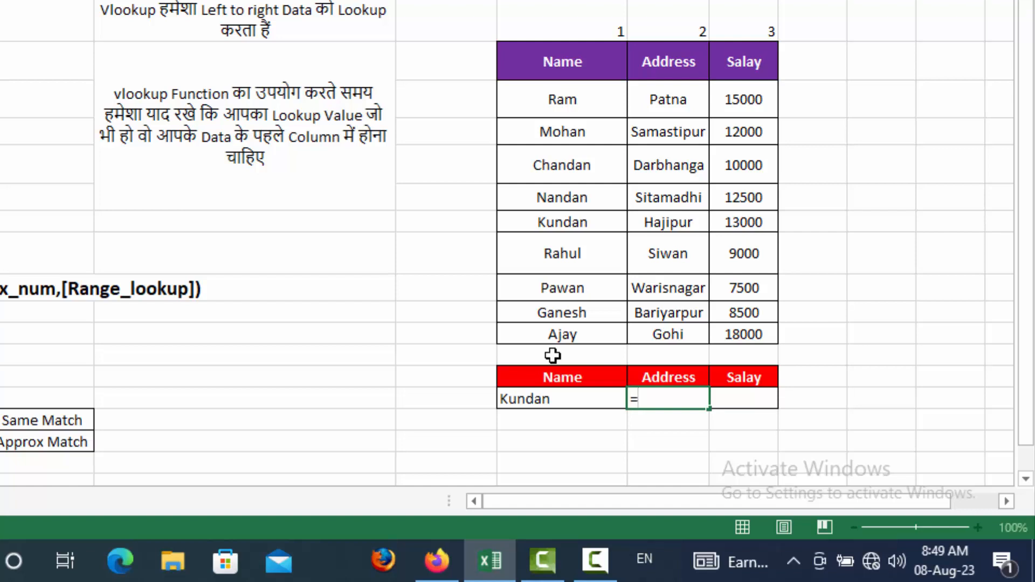
pyautogui.write('vl')
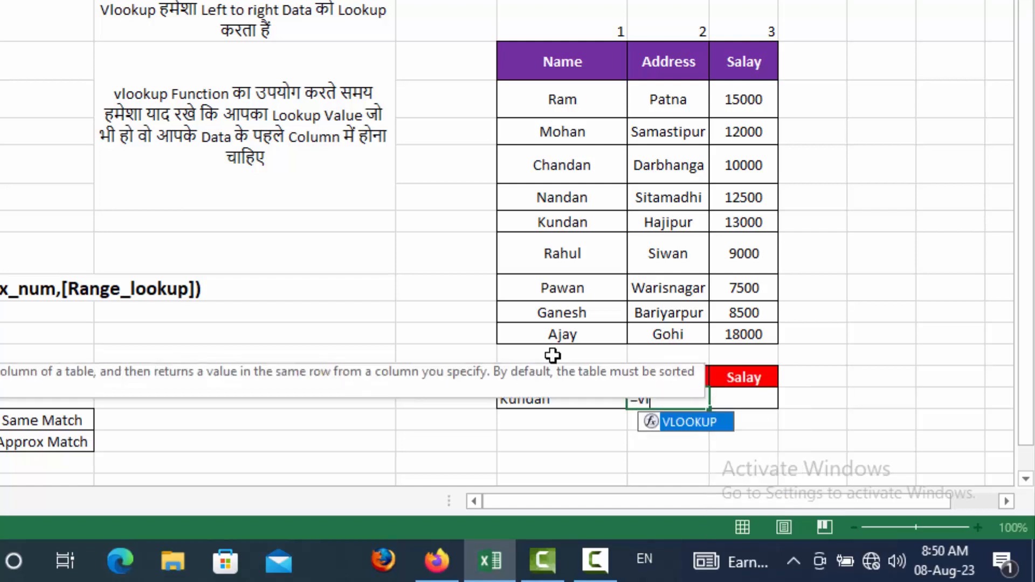
pyautogui.press('Tab')
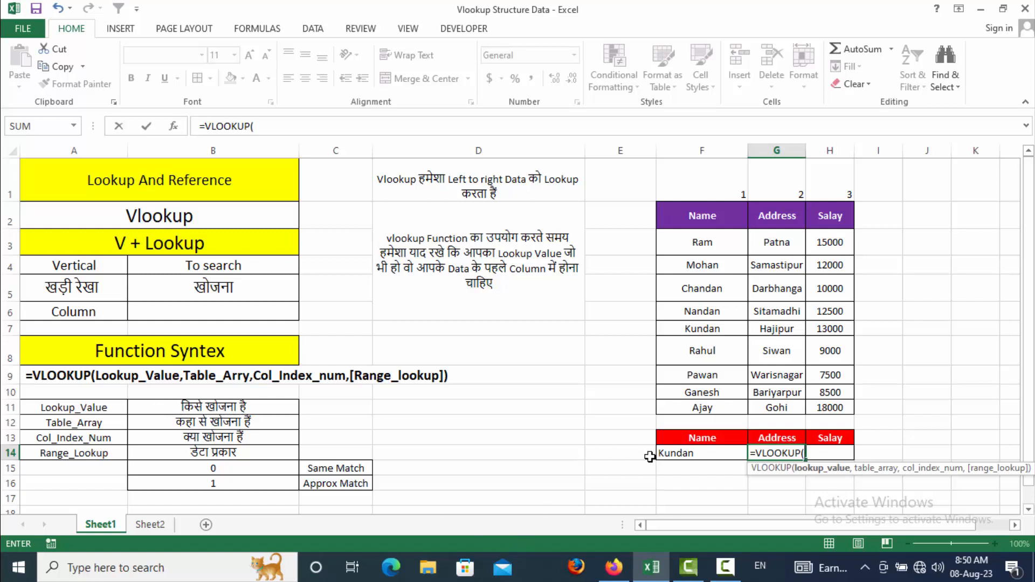
pyautogui.click(708, 452)
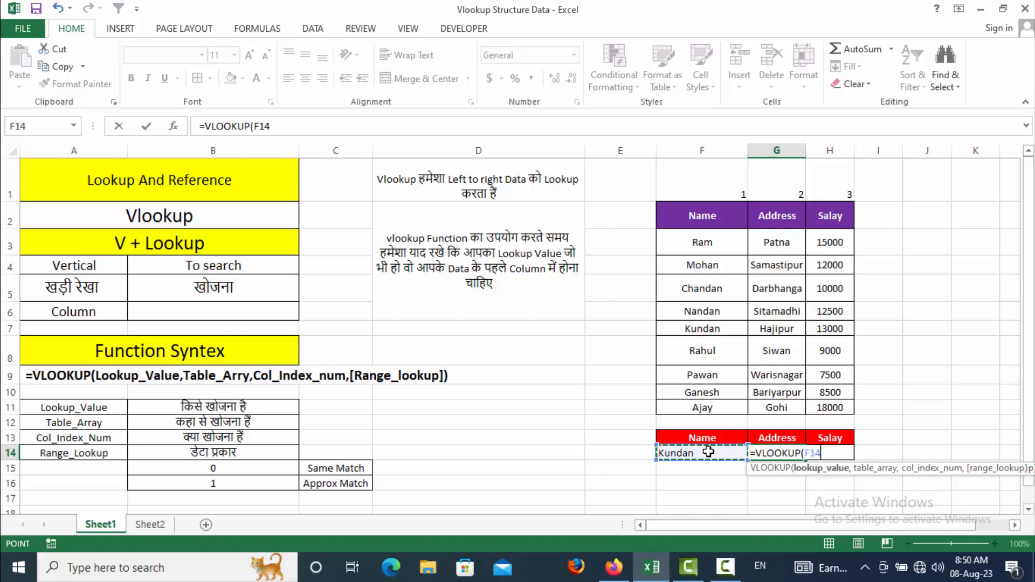
pyautogui.write(',')
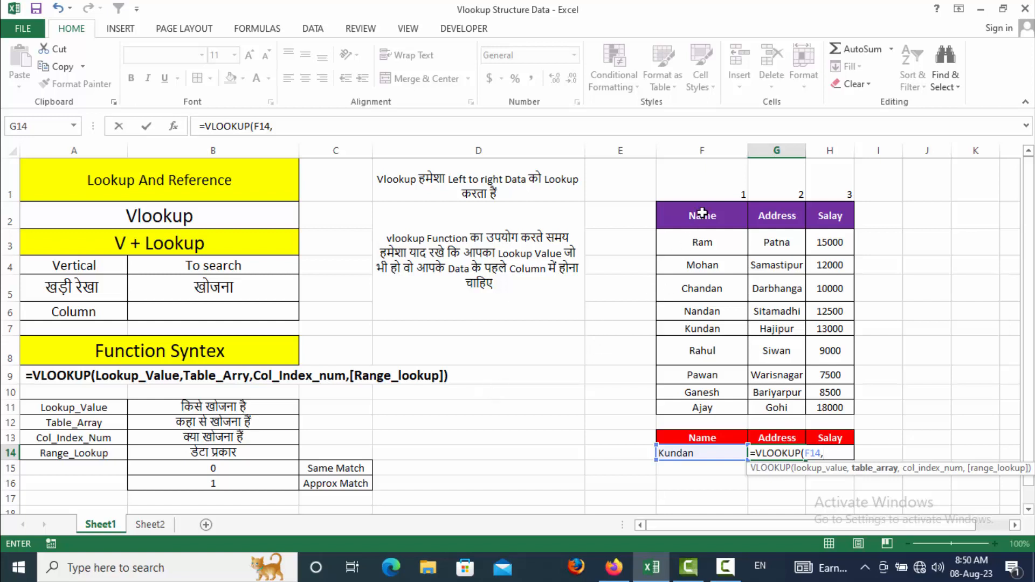
pyautogui.moveTo(702, 213); pyautogui.dragTo(828, 404)
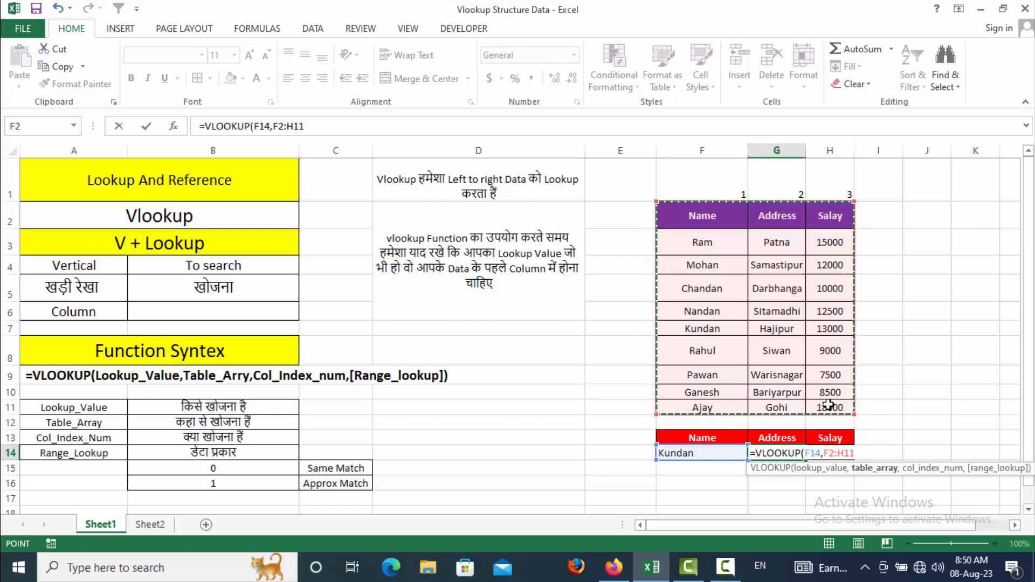
pyautogui.write(',2')
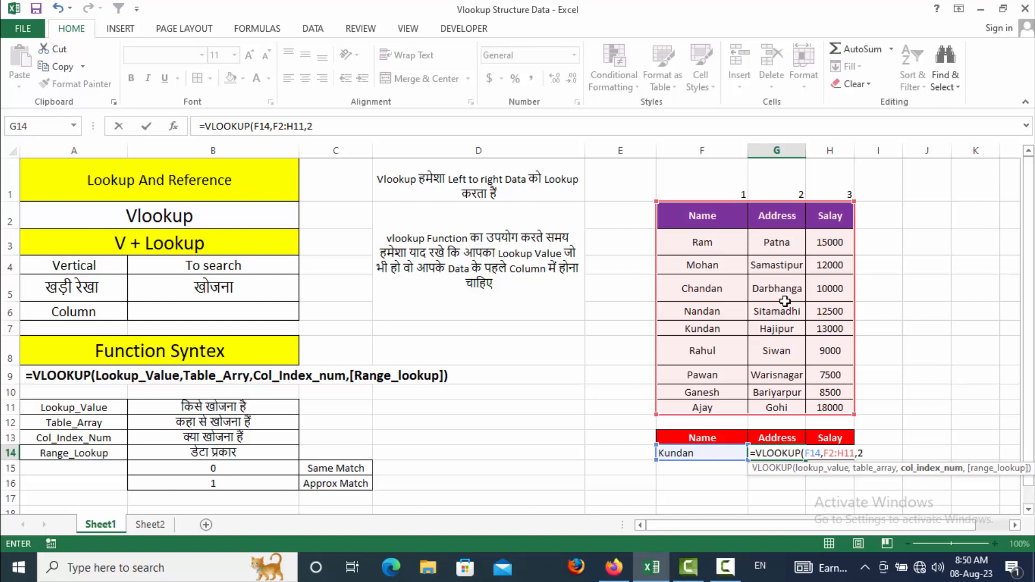
pyautogui.write(',')
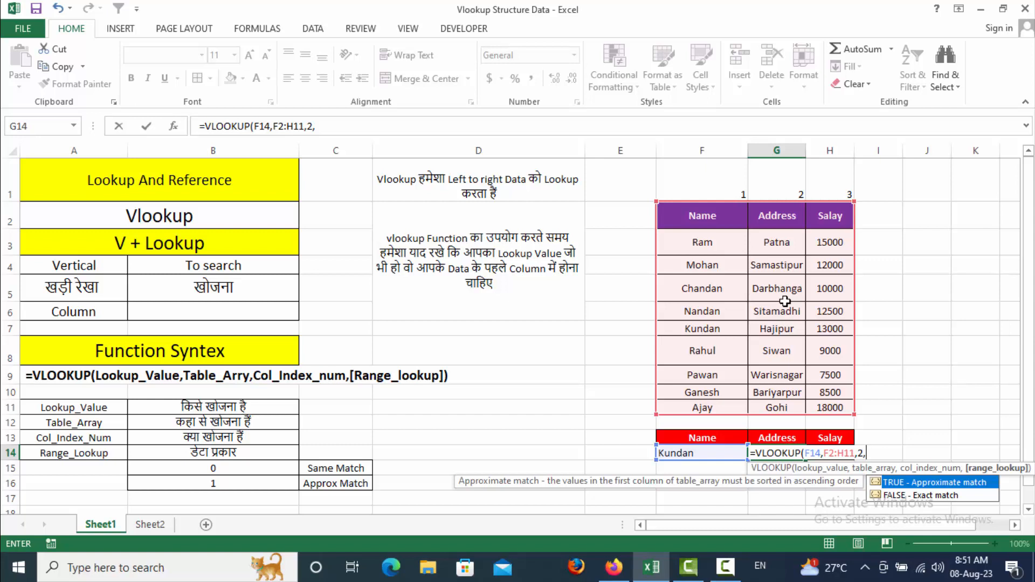
pyautogui.write('0)')
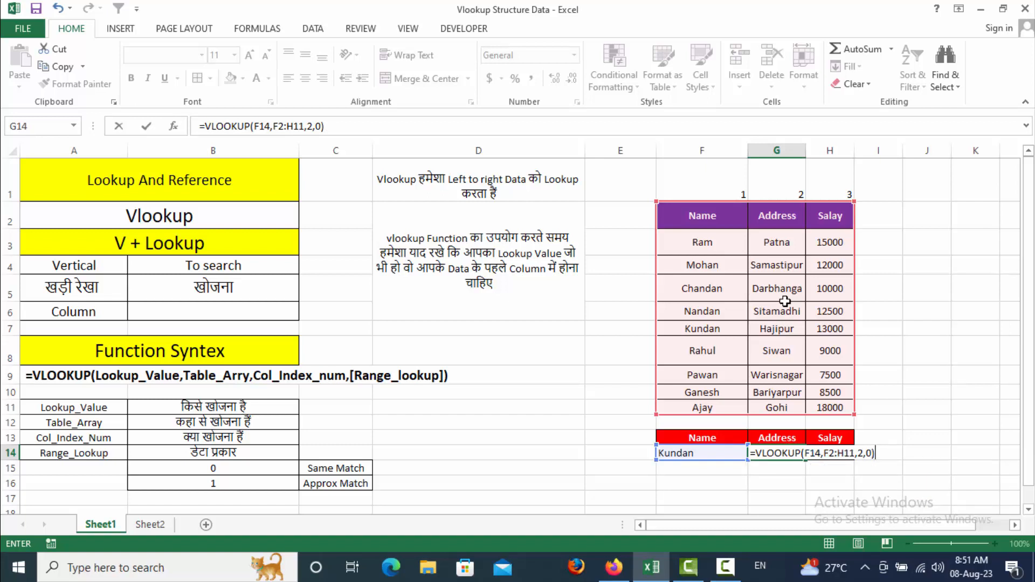
pyautogui.press('Return')
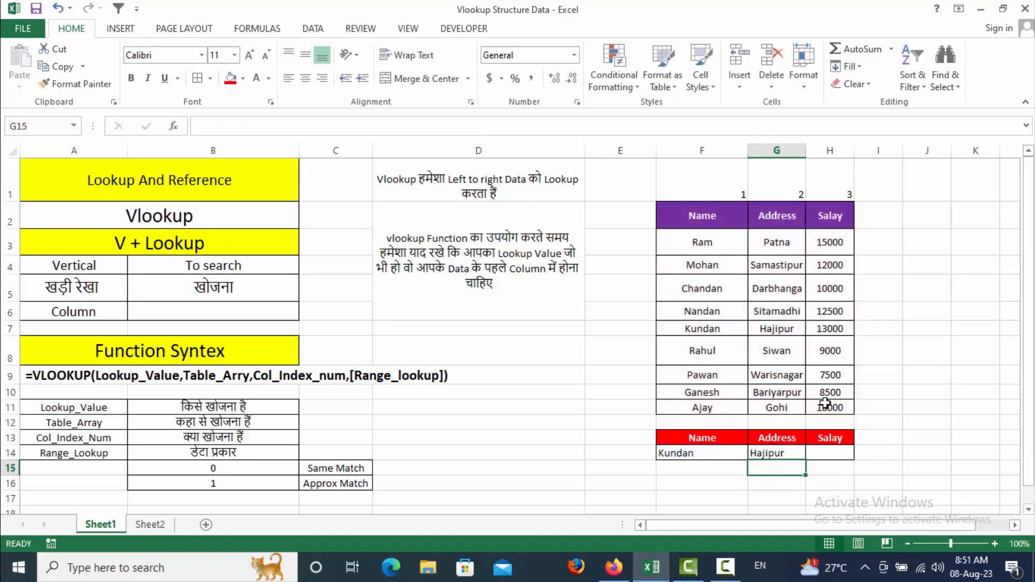
# - Highlight the matching address in cell G7 of the data table with a yellow fill
pyautogui.click(784, 450)
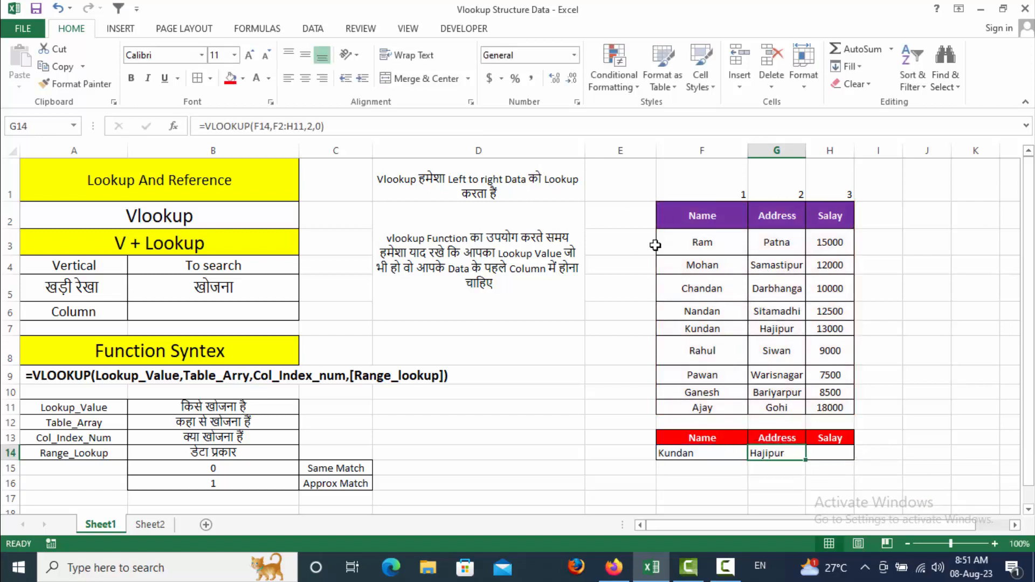
pyautogui.click(780, 328)
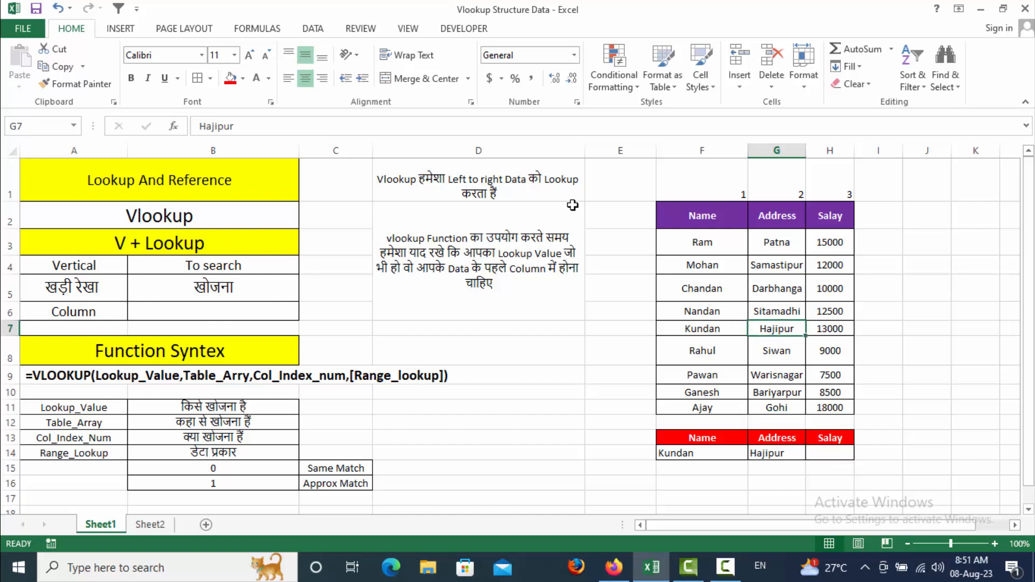
pyautogui.click(243, 78)
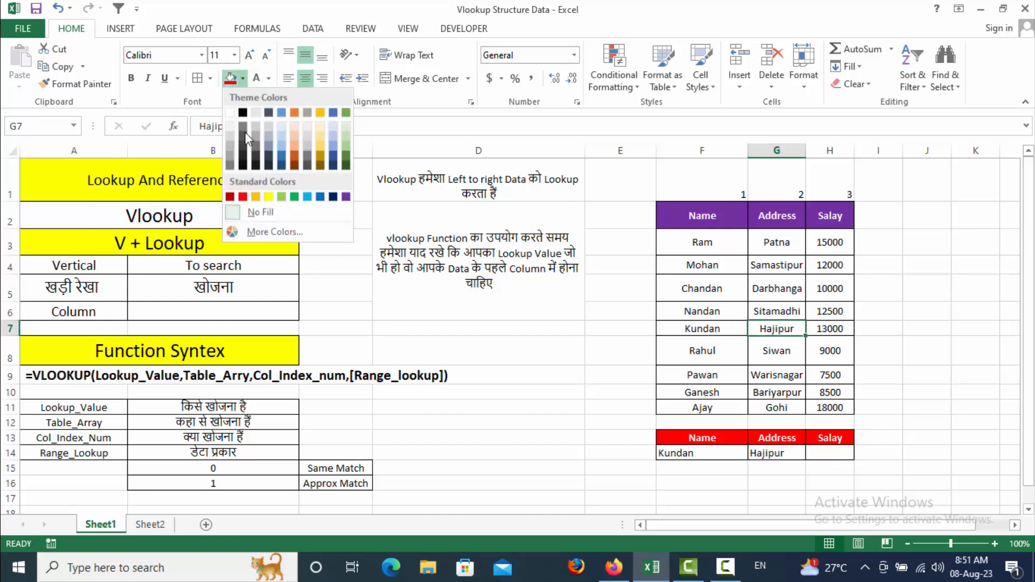
pyautogui.click(268, 198)
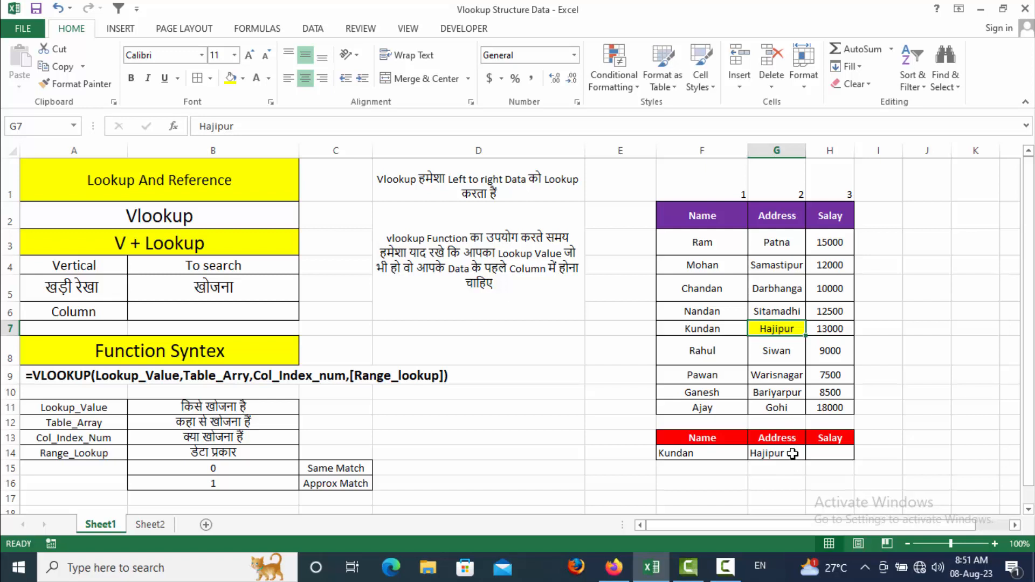
# - Look up the salary in H14 with the formula =VLOOKUP(F14,F2:H11,3,0)
pyautogui.click(834, 453)
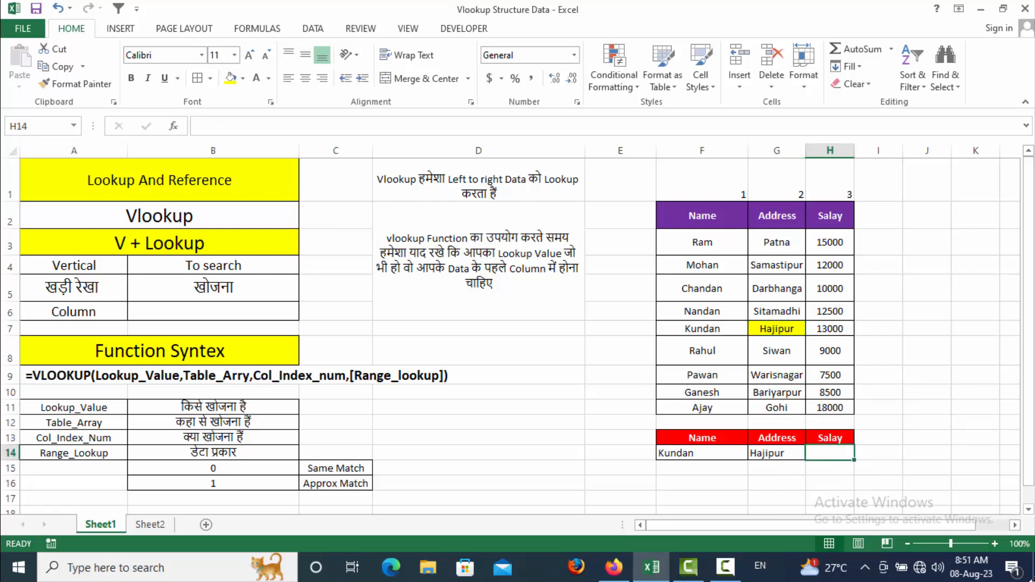
pyautogui.write('=')
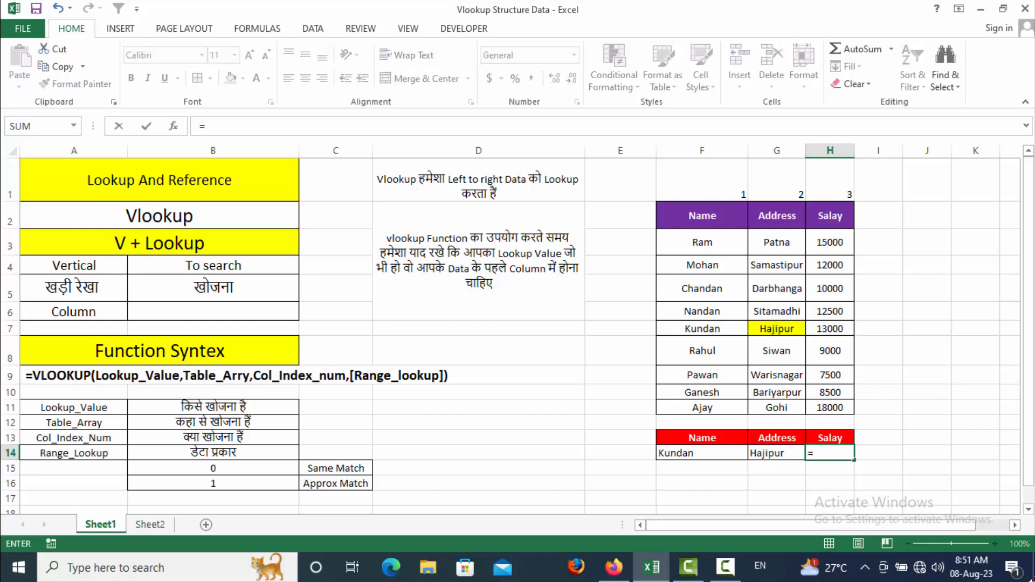
pyautogui.write('vl')
pyautogui.press('Tab')
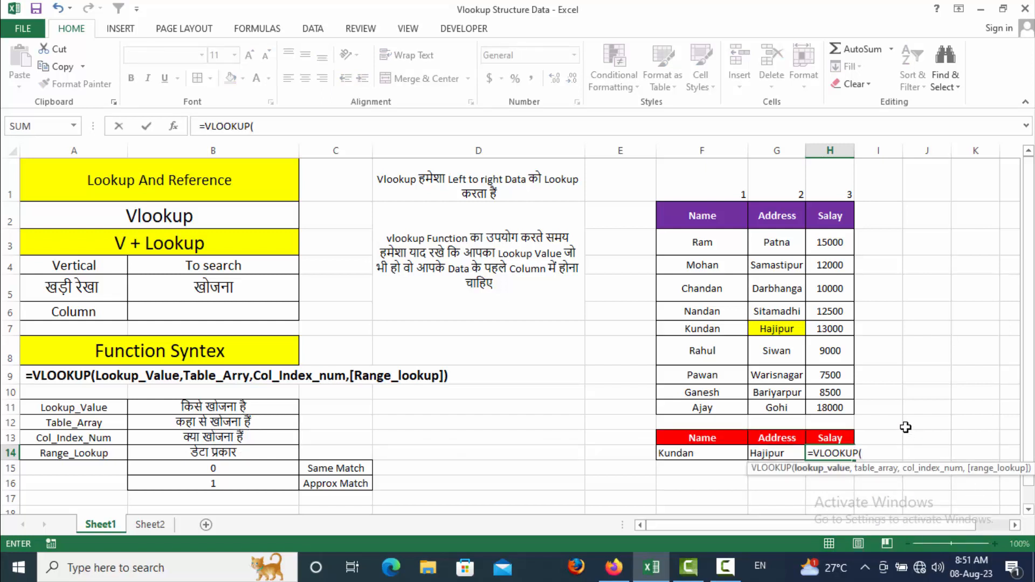
pyautogui.click(682, 455)
pyautogui.write(',')
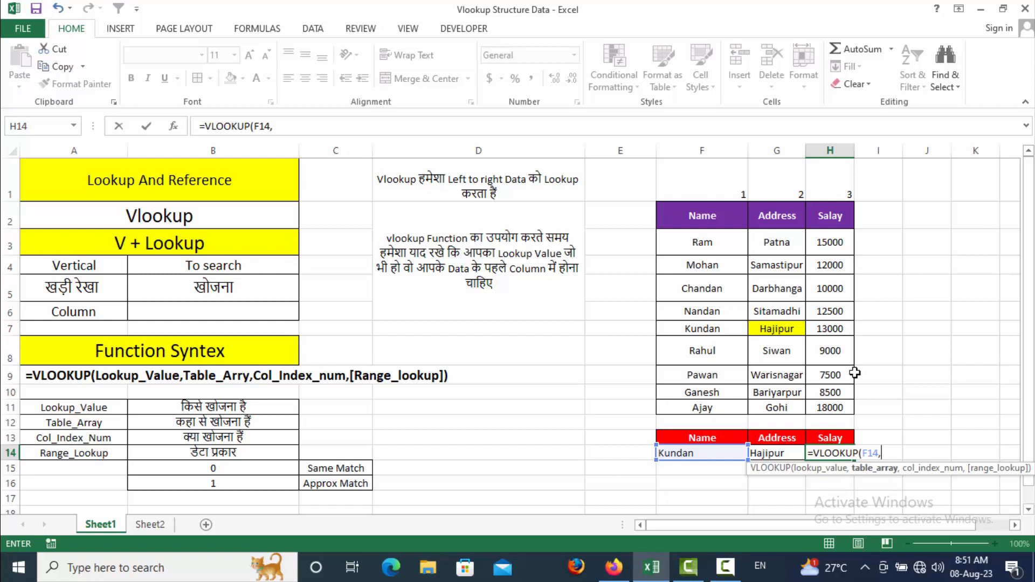
pyautogui.moveTo(701, 216); pyautogui.dragTo(839, 407)
pyautogui.write(',')
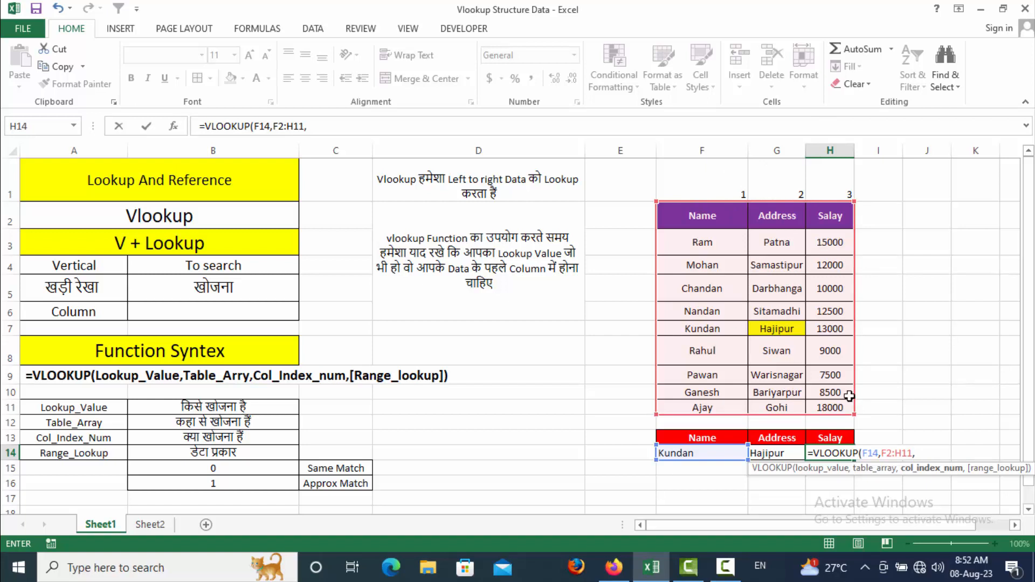
pyautogui.write('3,')
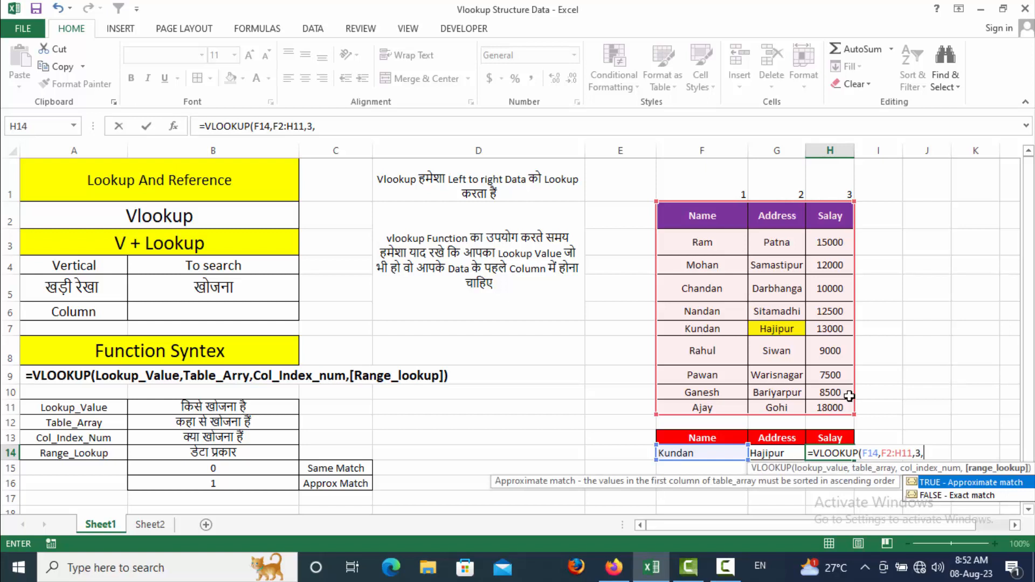
pyautogui.write('0')
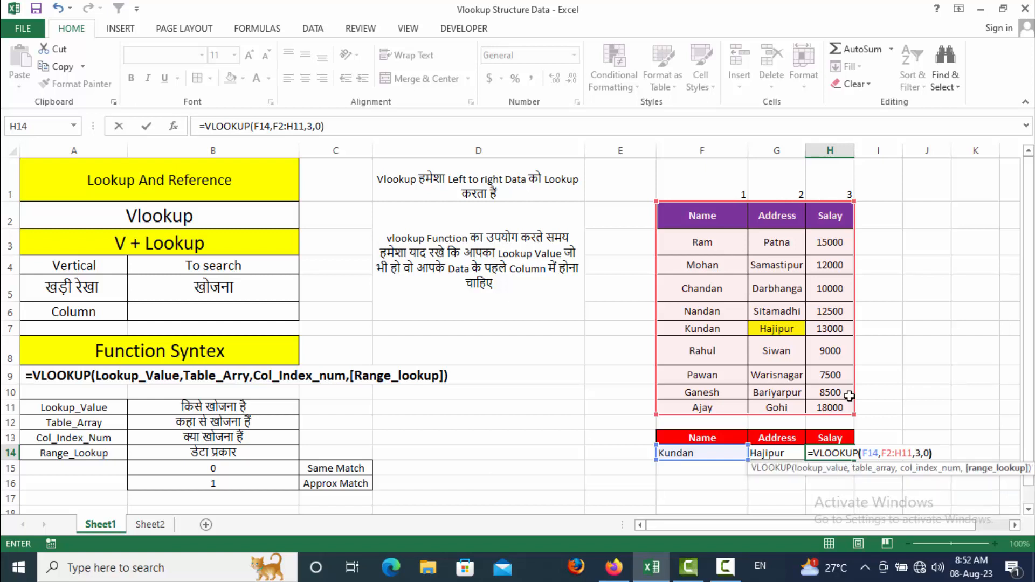
pyautogui.write(')')
pyautogui.press('Return')
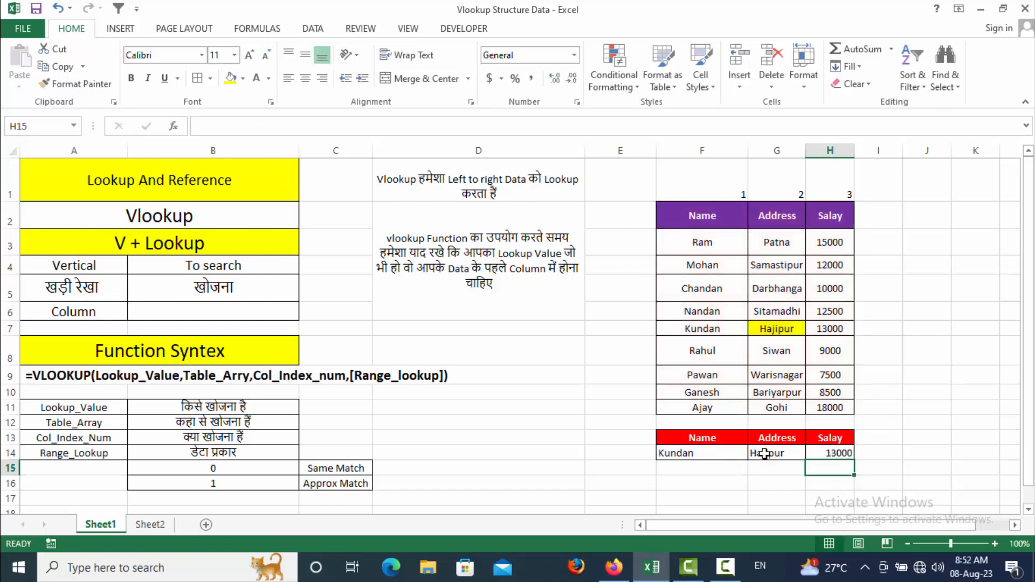
# - Highlight the matching salary in cell H7 of the data table with the same yellow fill
pyautogui.click(836, 327)
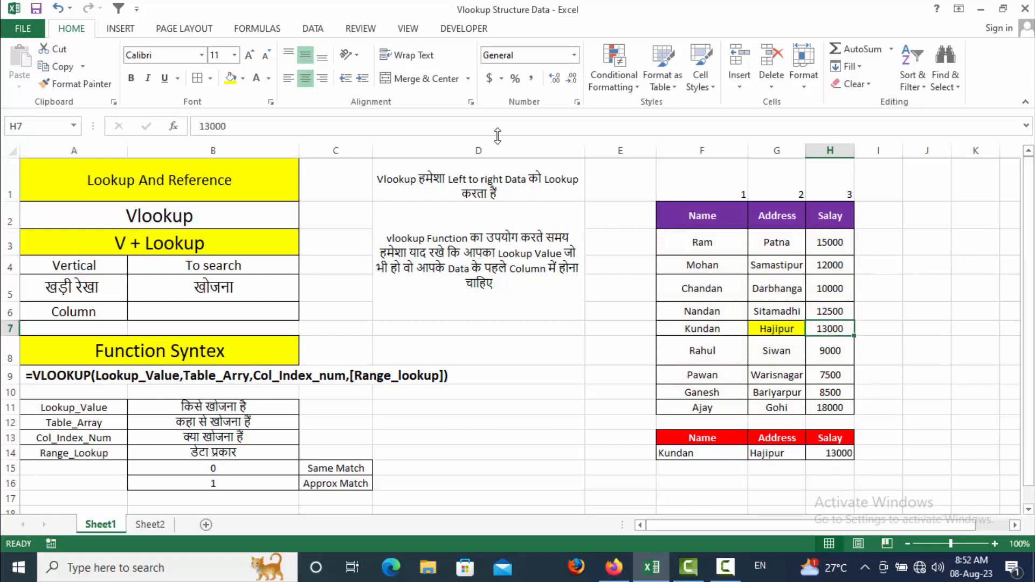
pyautogui.click(232, 79)
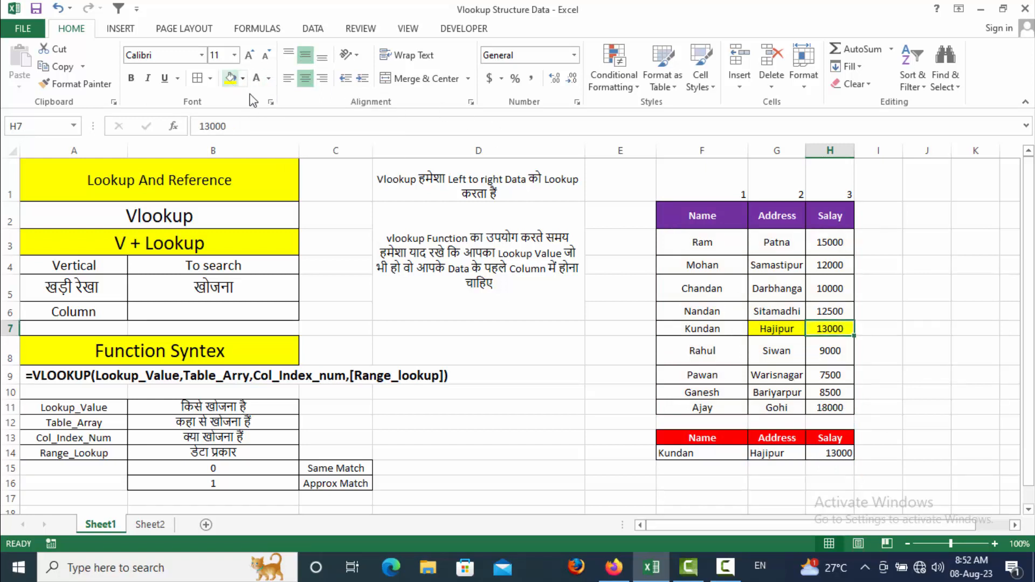
# - Test both lookups by changing the lookup name in F14 to the name from row 4 and to the one from row 11
pyautogui.click(702, 456)
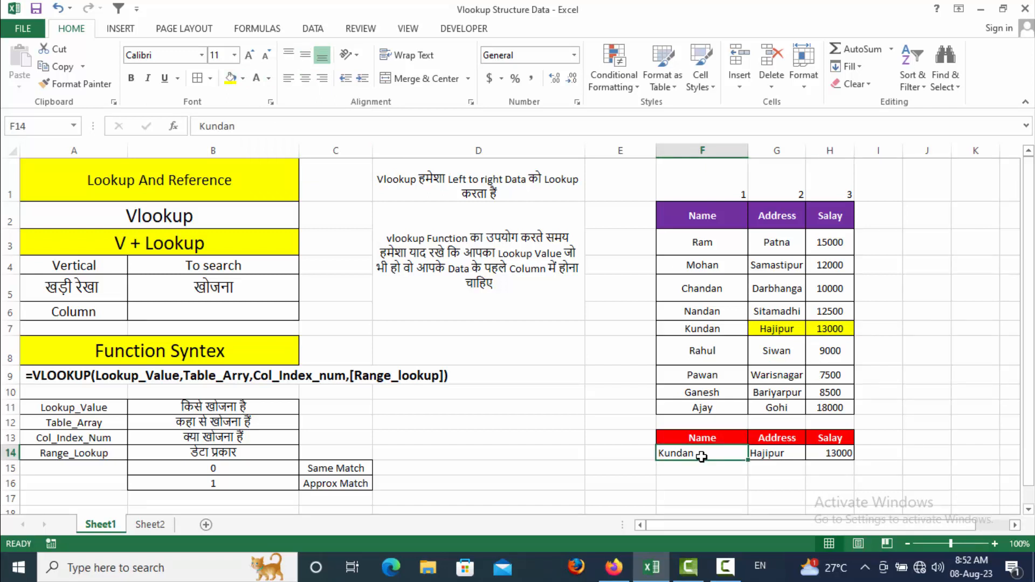
pyautogui.write('mohan')
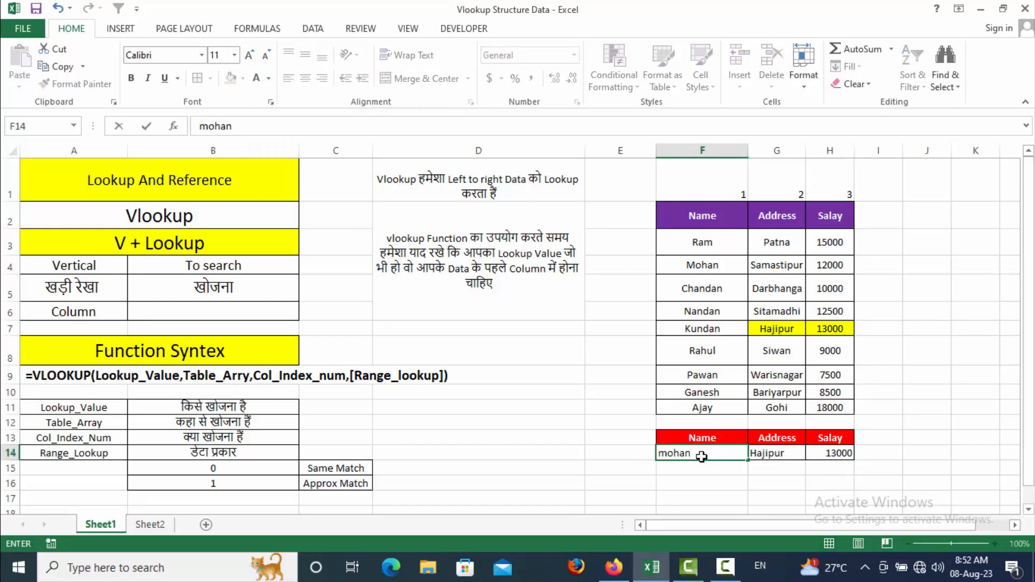
pyautogui.press('Return')
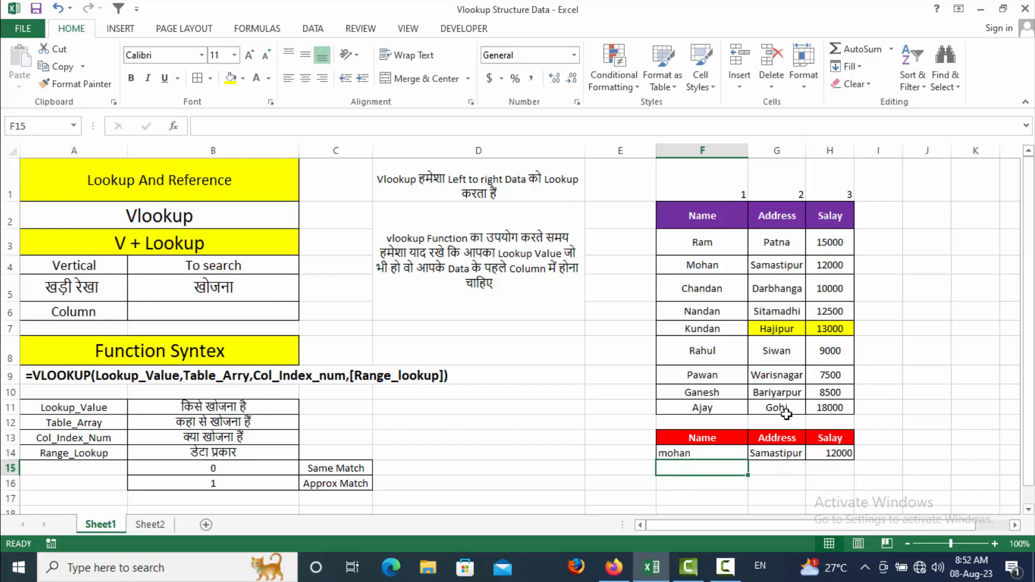
pyautogui.click(718, 449)
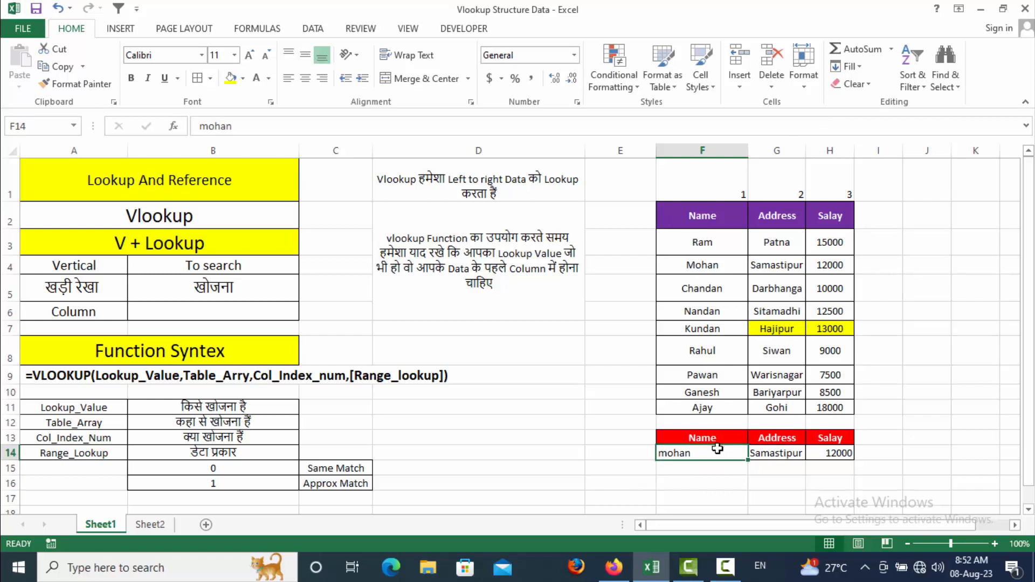
pyautogui.write('Ajay')
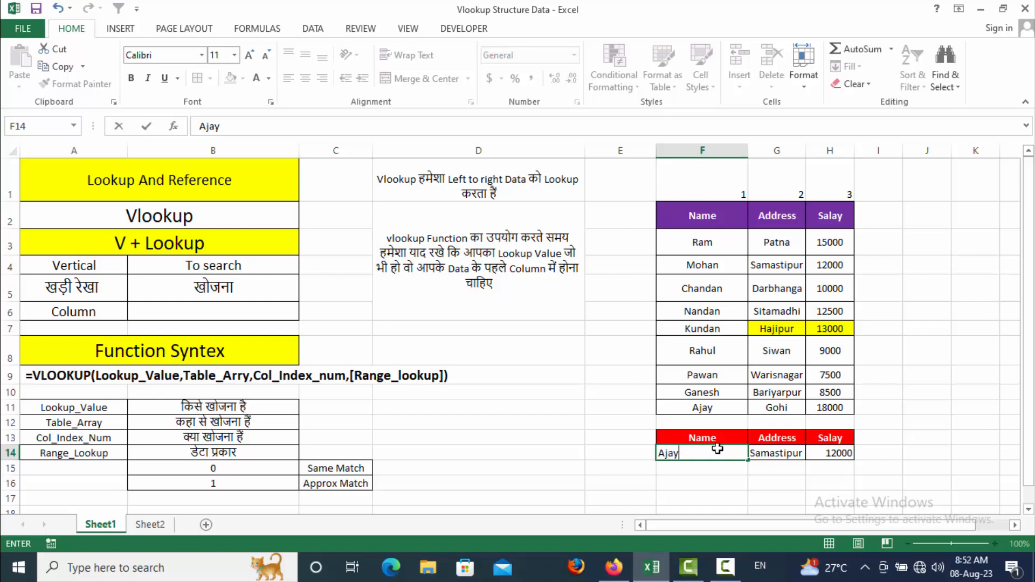
pyautogui.press('Return')
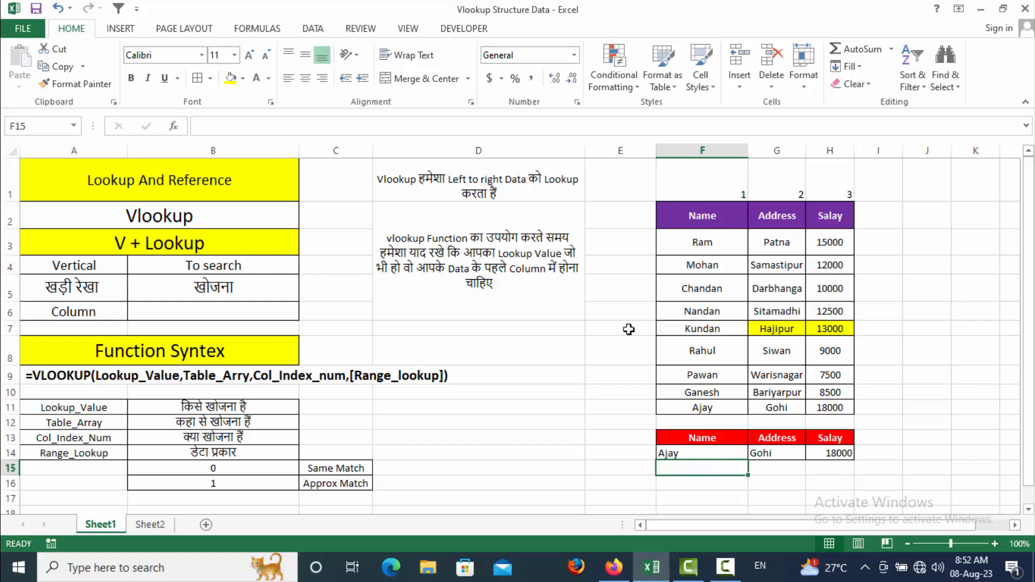
# - Draw red annotation arrows rightward above the data table and leftward below the lookup row, and clear them
pyautogui.click(687, 450)
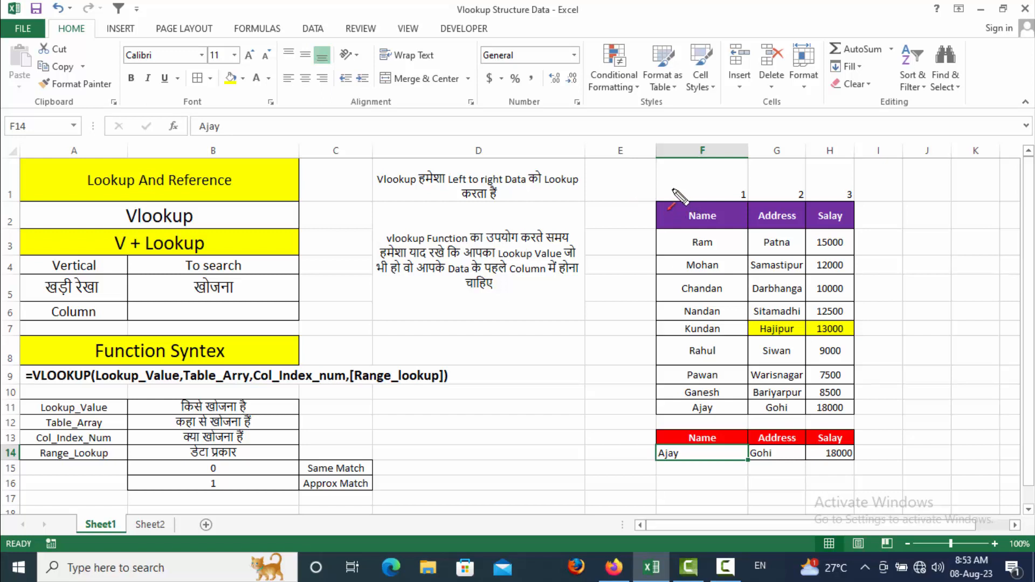
pyautogui.moveTo(655, 182); pyautogui.dragTo(846, 185)
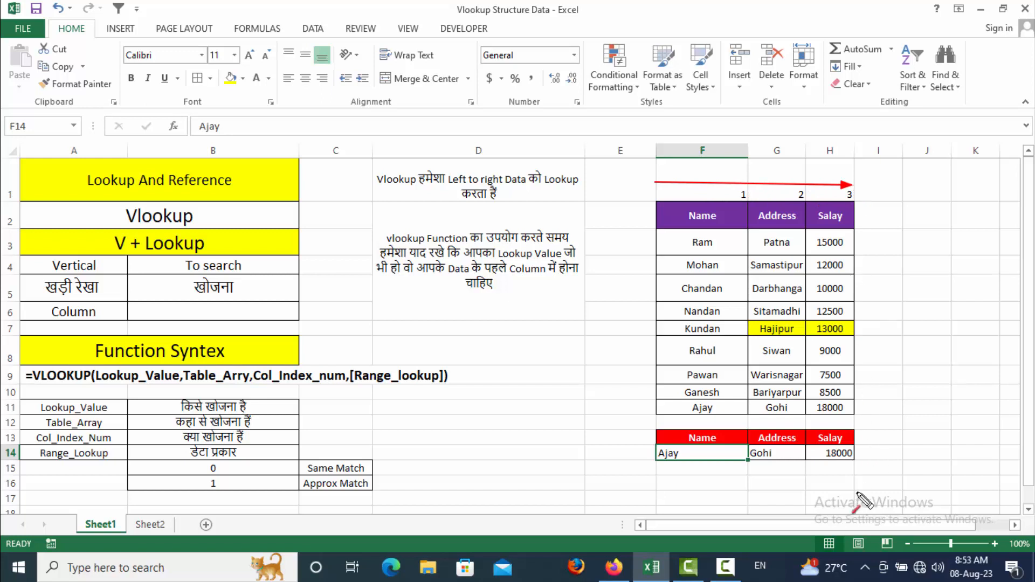
pyautogui.moveTo(865, 487); pyautogui.dragTo(647, 489)
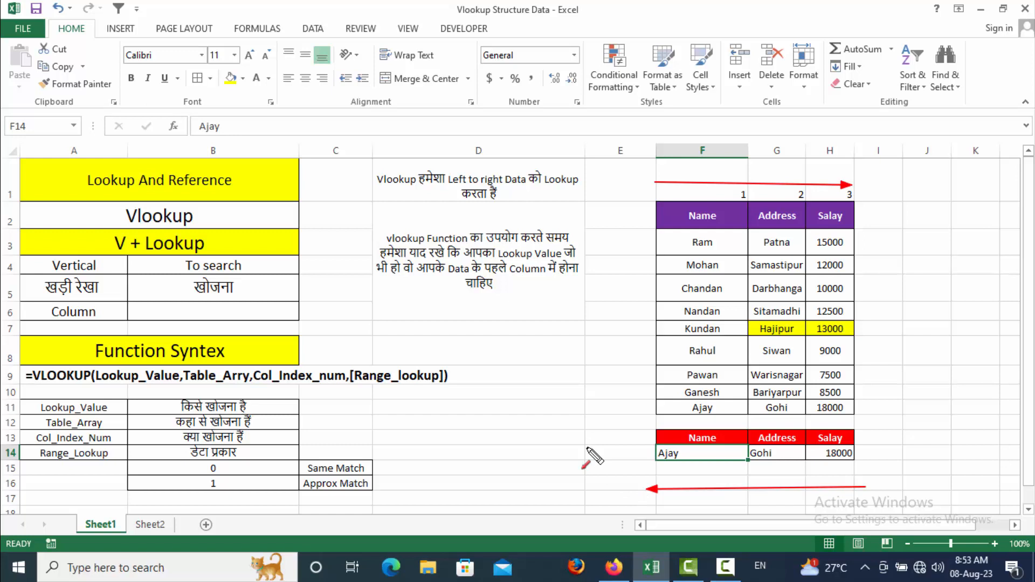
pyautogui.press('Escape')
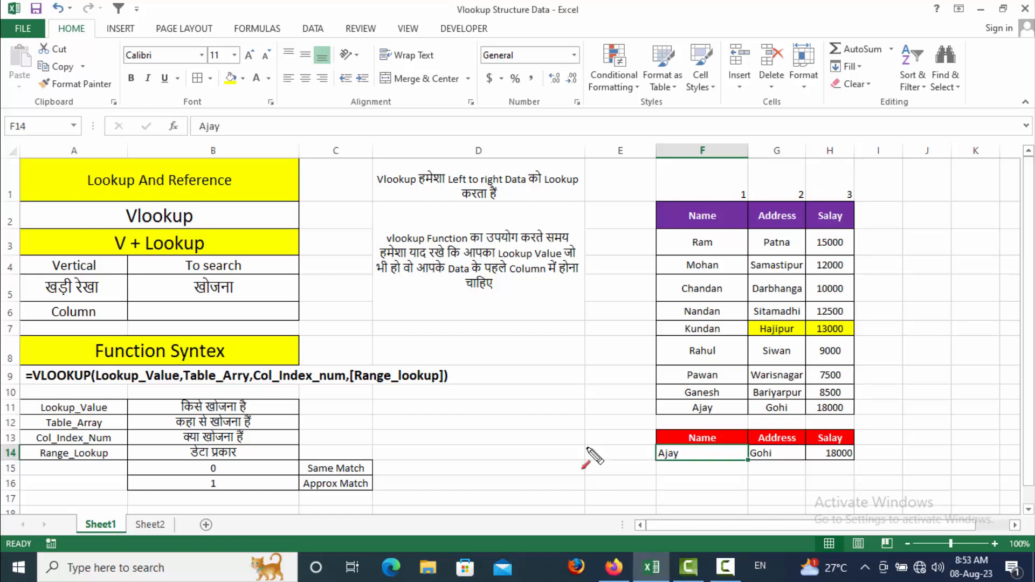